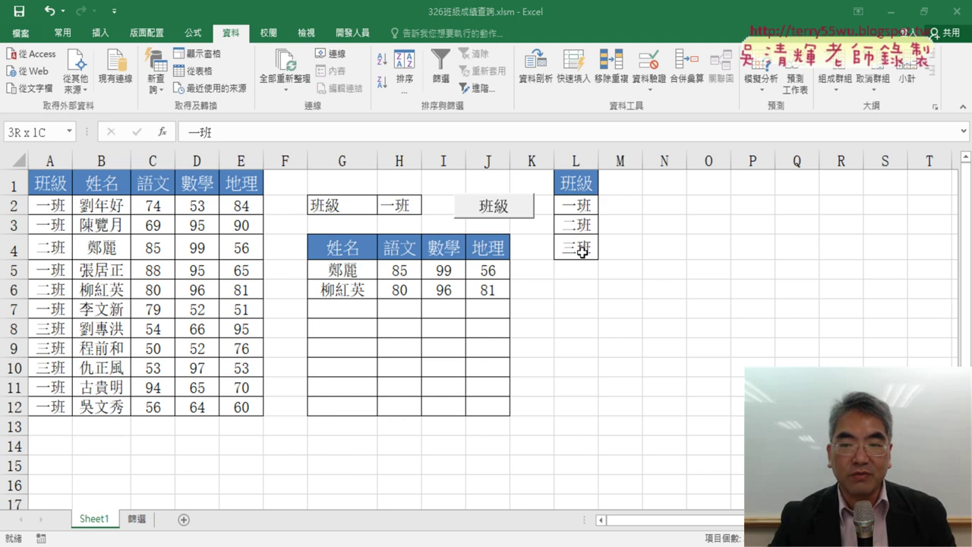
# - Confirm L2:L4 is the named range 班級清單, then open the VBA editor from the Developer tab
pyautogui.moveTo(581, 218); pyautogui.dragTo(577, 247)
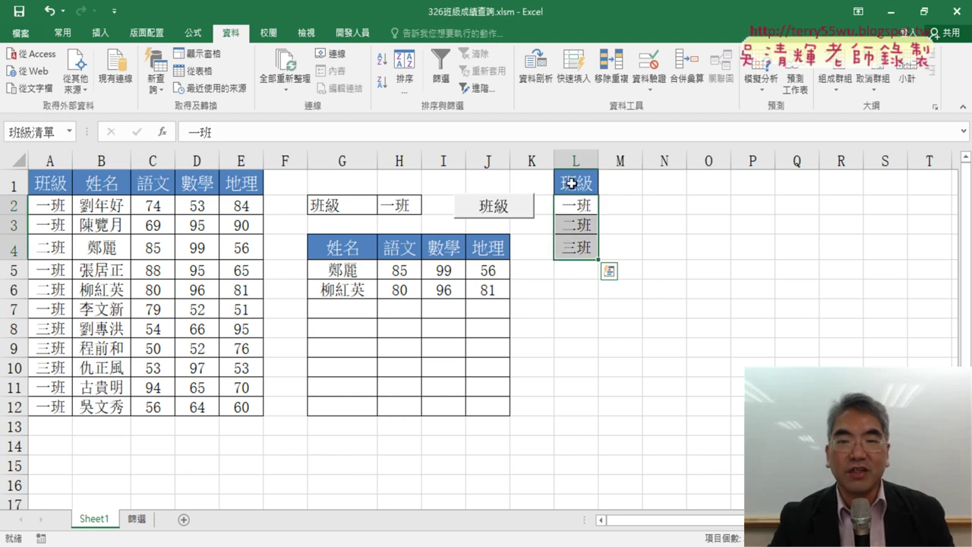
pyautogui.click(353, 33)
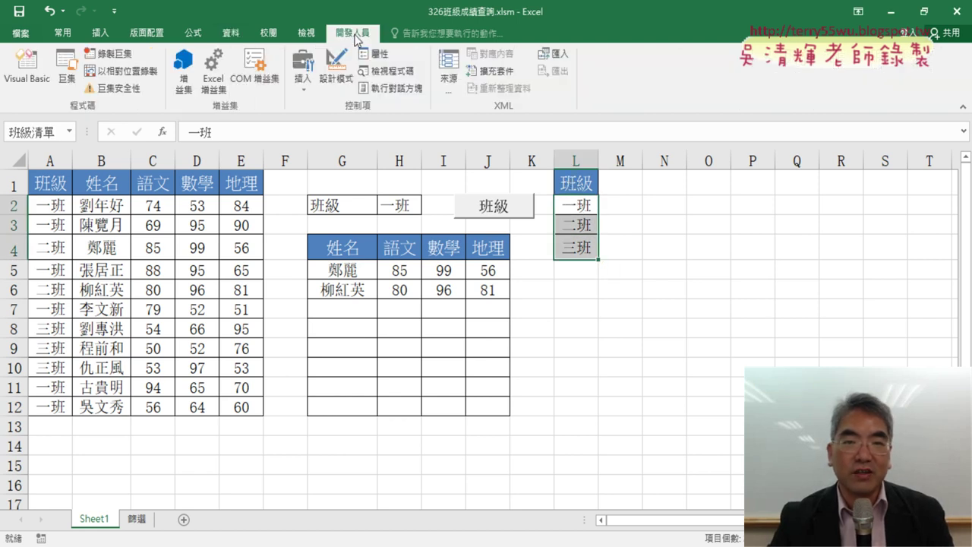
pyautogui.click(50, 91)
pyautogui.doubleClick(389, 155)
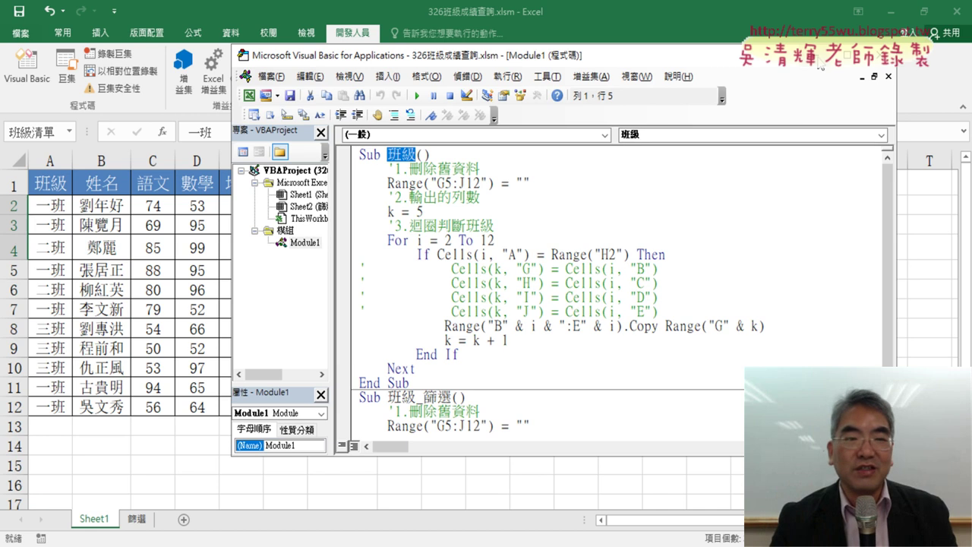
pyautogui.hotkey('alt', 'F11')
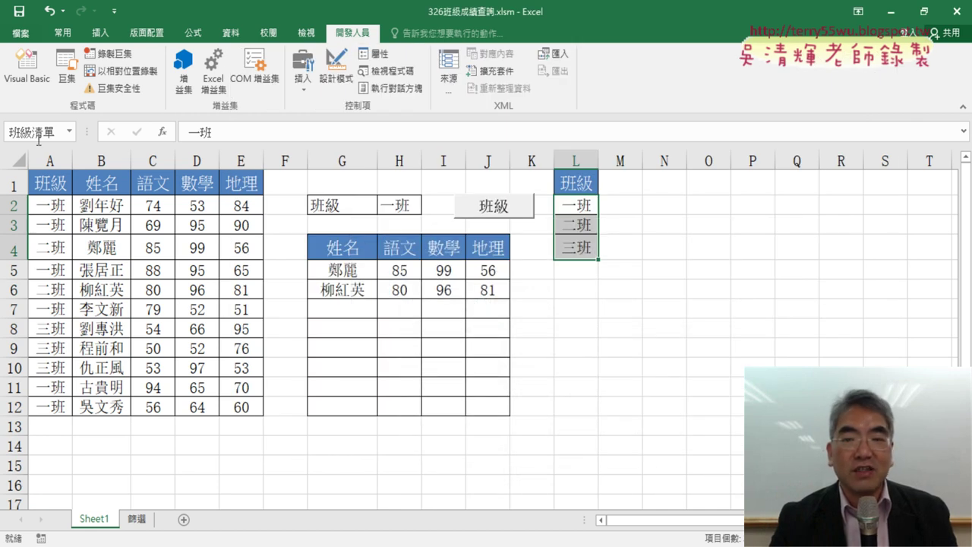
# - Replace H2's validation list source with the named range 班級清單, pasted via F3
pyautogui.click(409, 203)
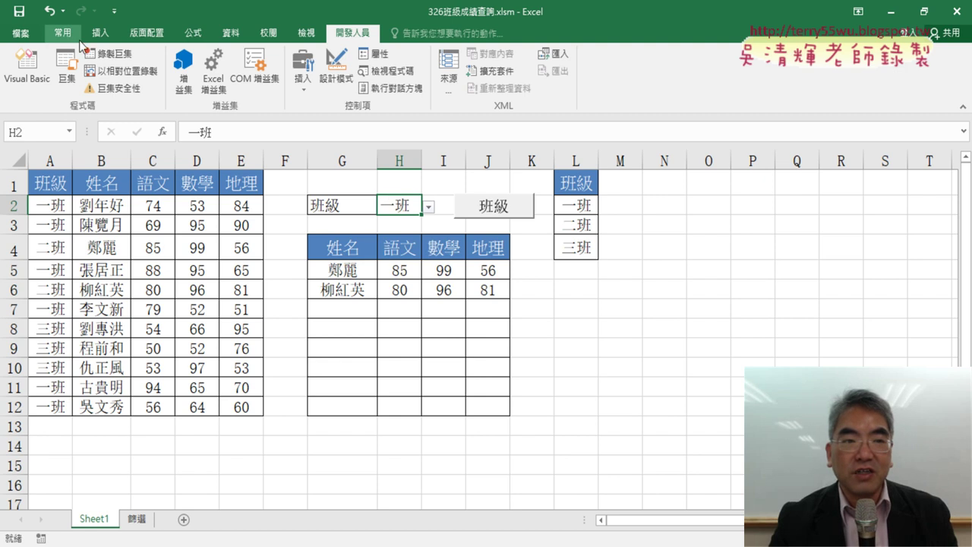
pyautogui.click(231, 33)
pyautogui.click(649, 64)
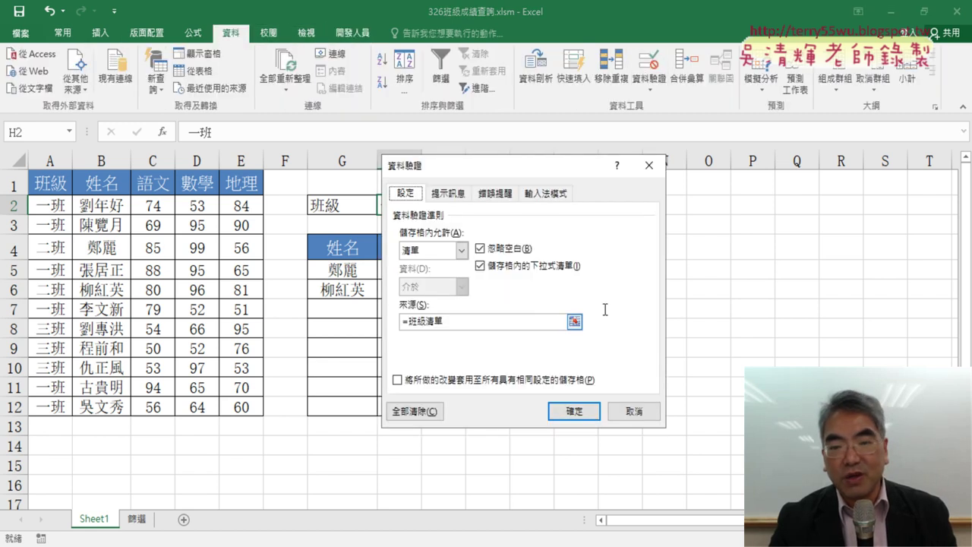
pyautogui.click(472, 321)
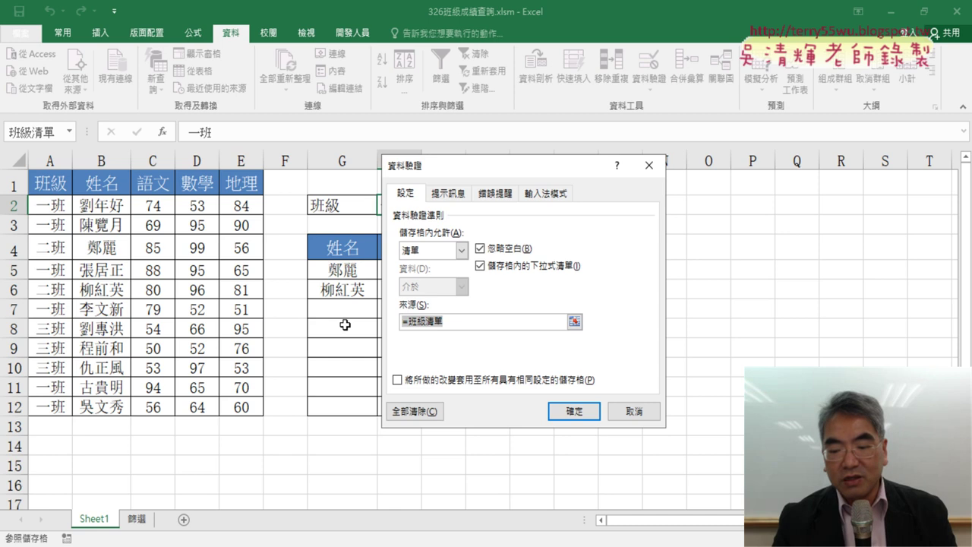
pyautogui.press('Delete')
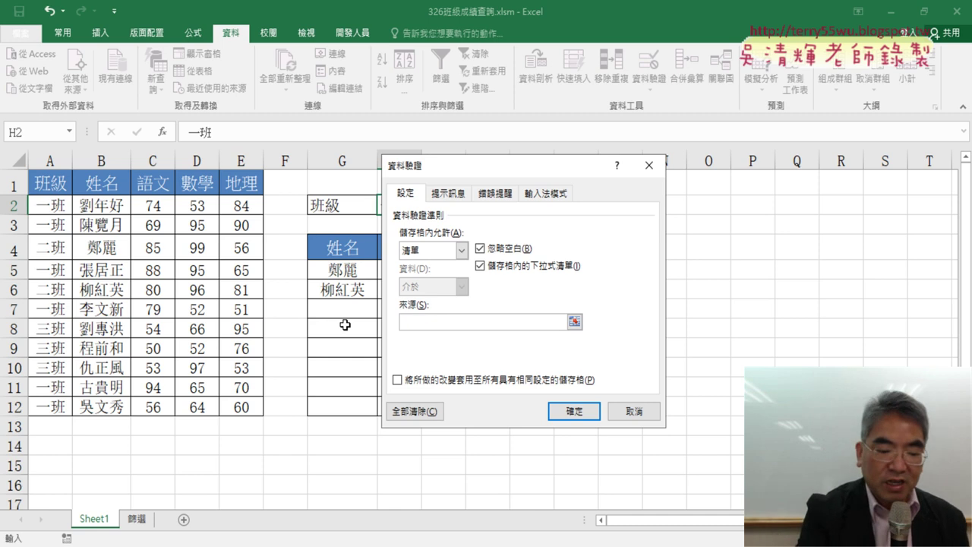
pyautogui.press('F3')
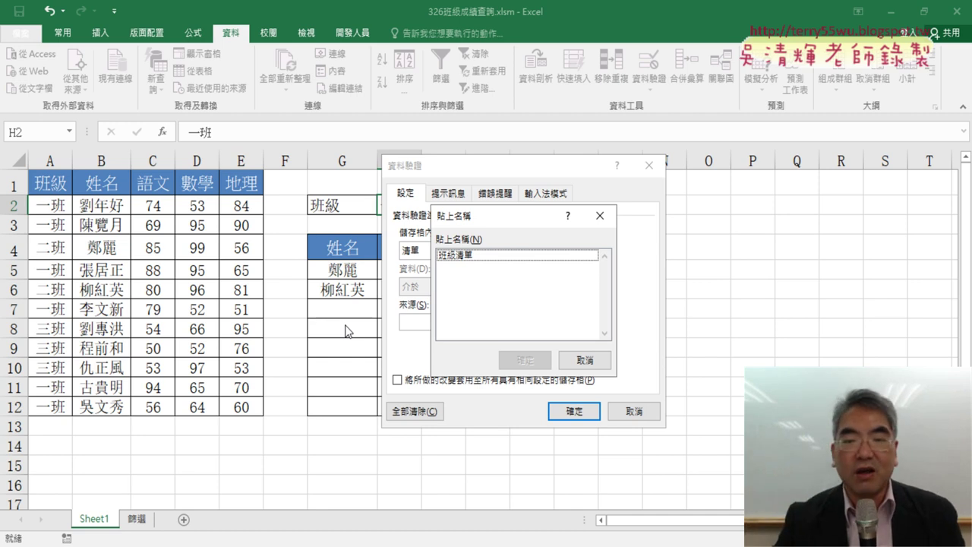
pyautogui.moveTo(494, 216); pyautogui.dragTo(589, 230)
pyautogui.click(554, 269)
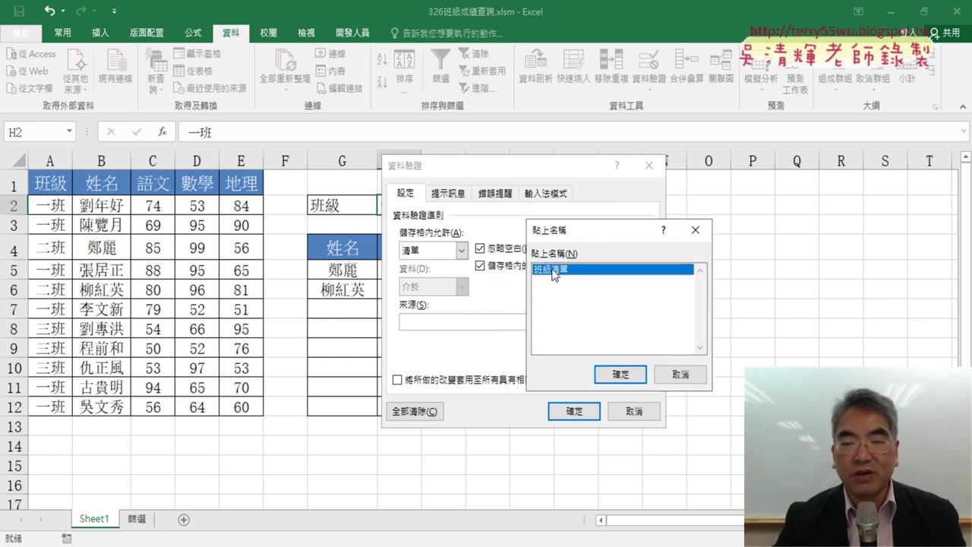
pyautogui.click(619, 374)
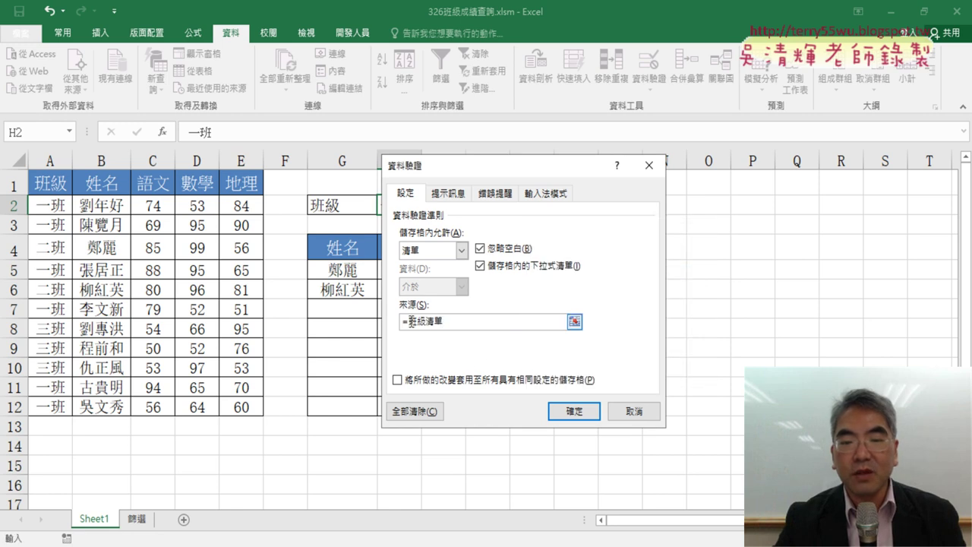
pyautogui.moveTo(510, 174); pyautogui.dragTo(643, 168)
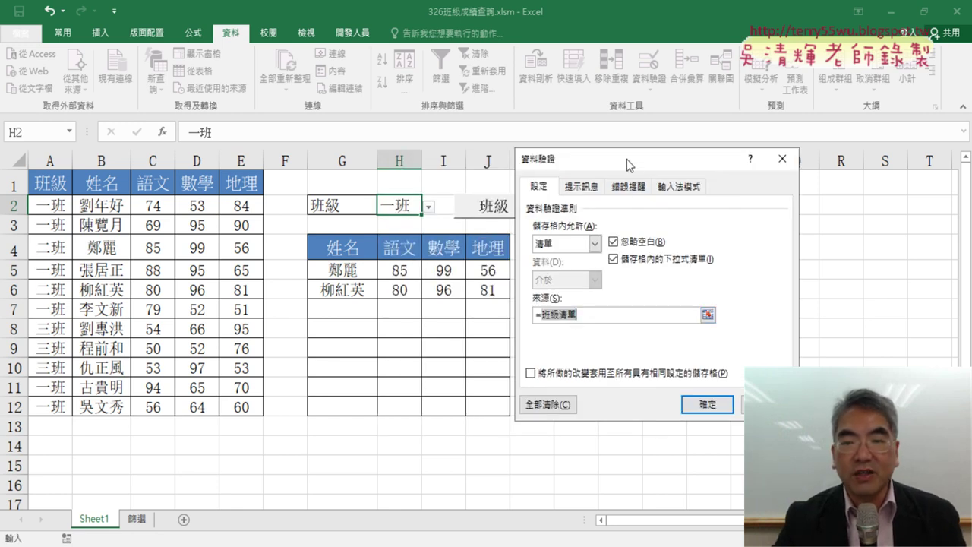
pyautogui.moveTo(627, 159); pyautogui.dragTo(782, 155)
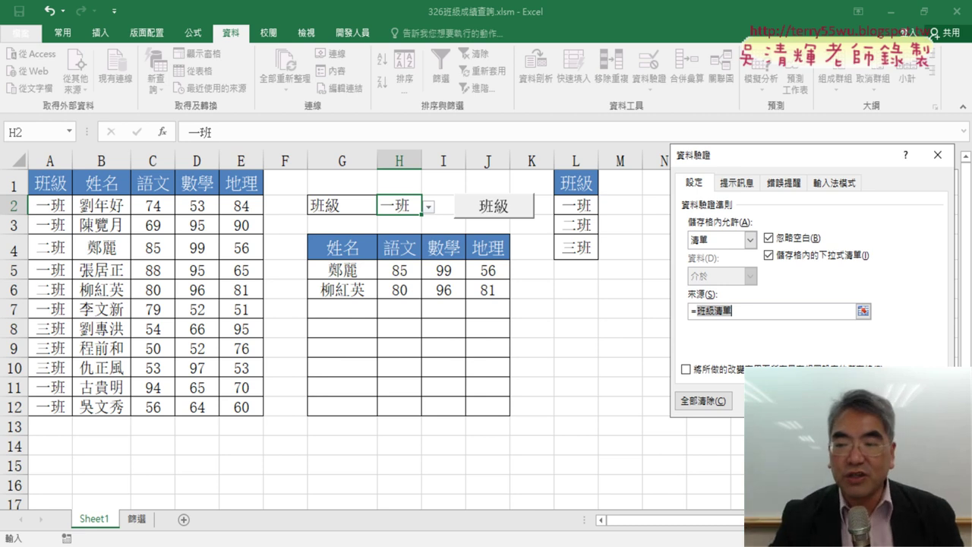
pyautogui.press('Return')
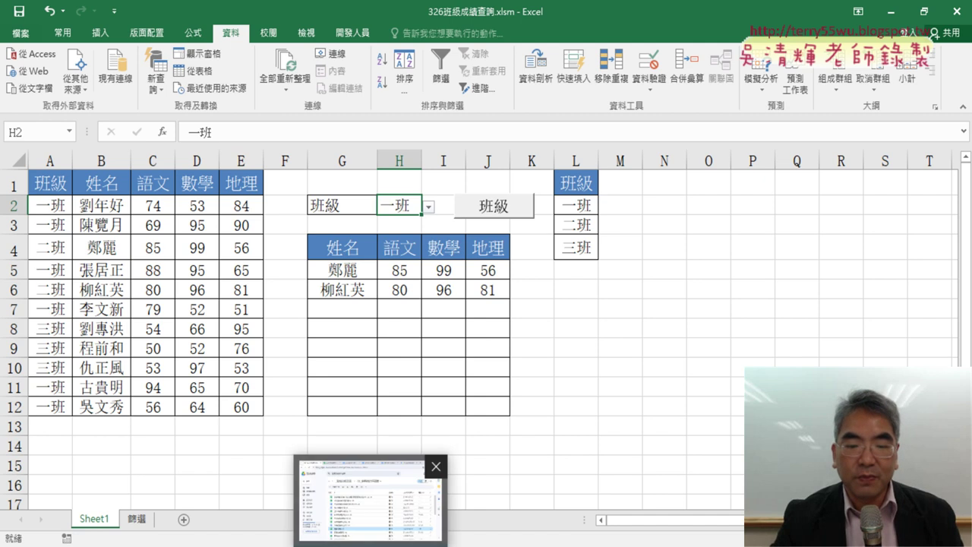
# - Find the 兩層式清單 spreadsheet in Google Drive, bring up its actions, and open File Explorer
pyautogui.click(368, 501)
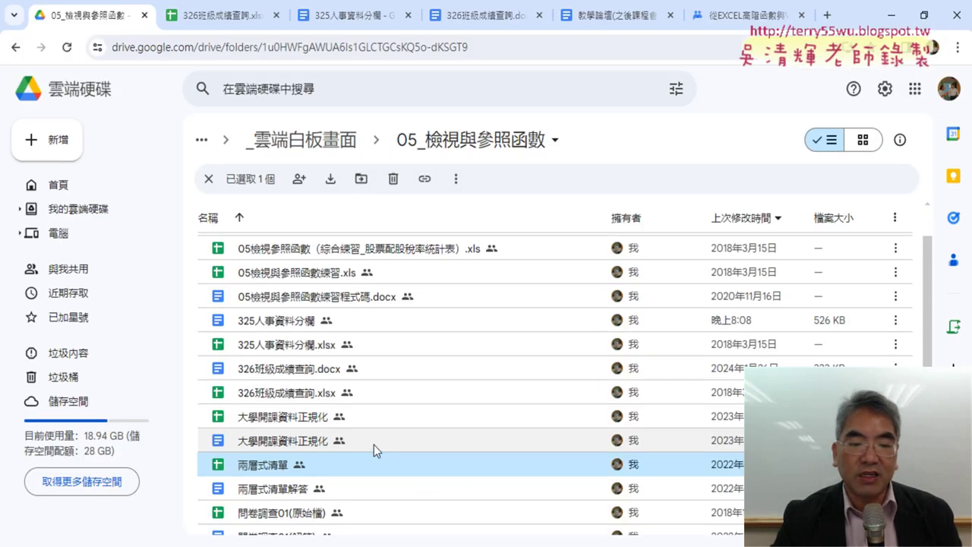
pyautogui.scroll(-2, 374, 444)
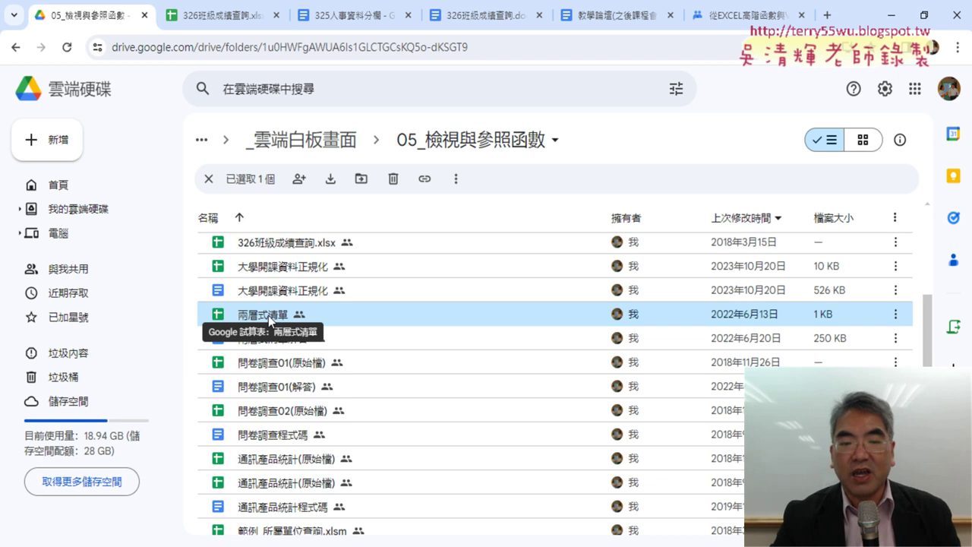
pyautogui.rightClick(268, 315)
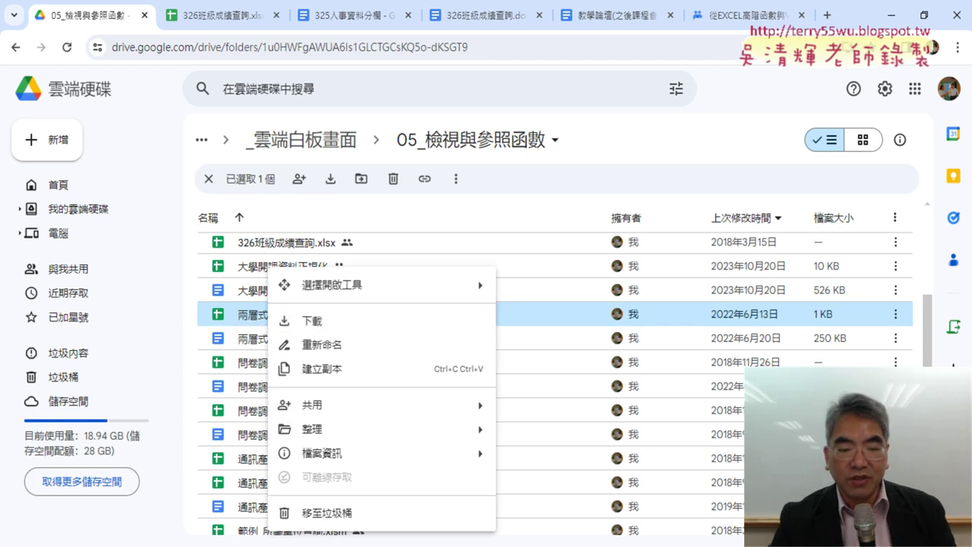
pyautogui.press('super+e')
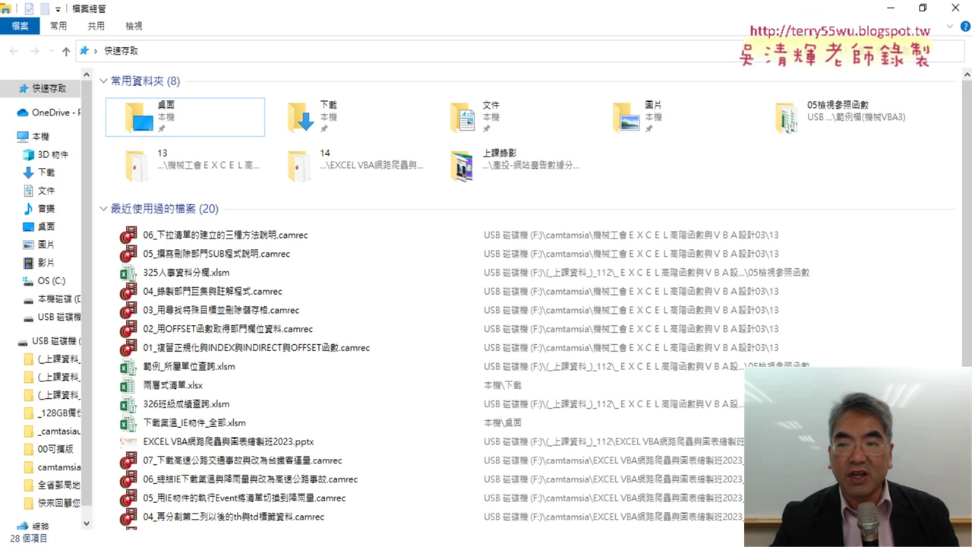
# - Open the 05檢視參照函數 folder, select its 13 Excel files, and minimize File Explorer
pyautogui.doubleClick(835, 114)
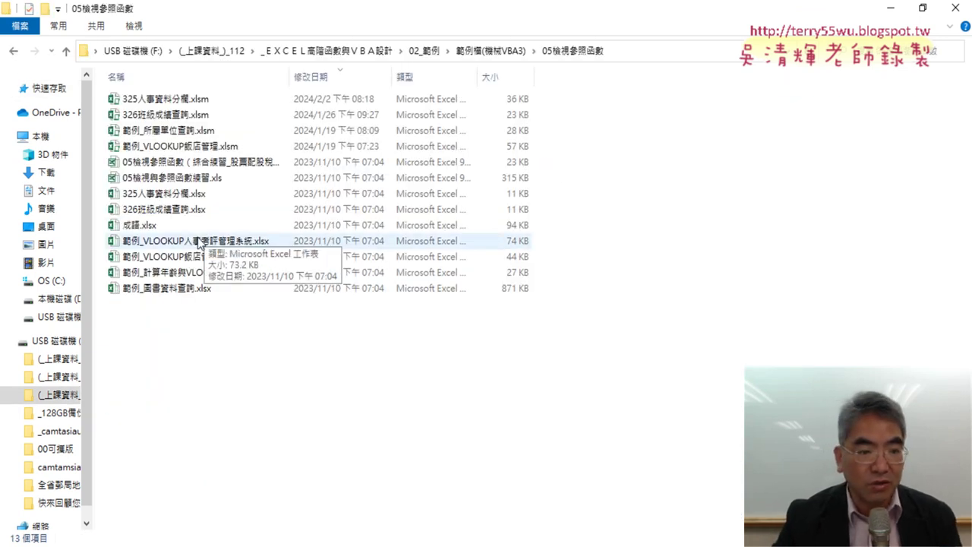
pyautogui.moveTo(203, 332); pyautogui.dragTo(237, 92)
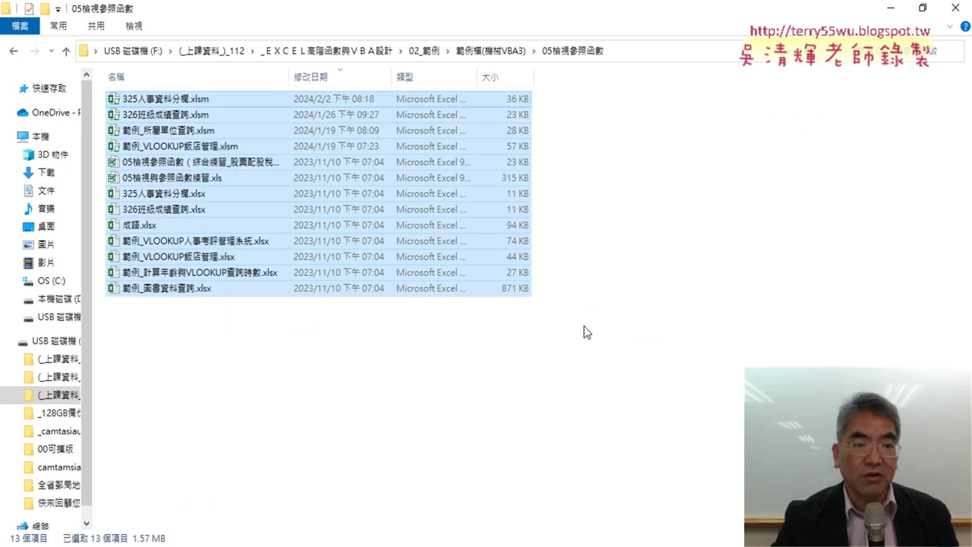
pyautogui.click(890, 8)
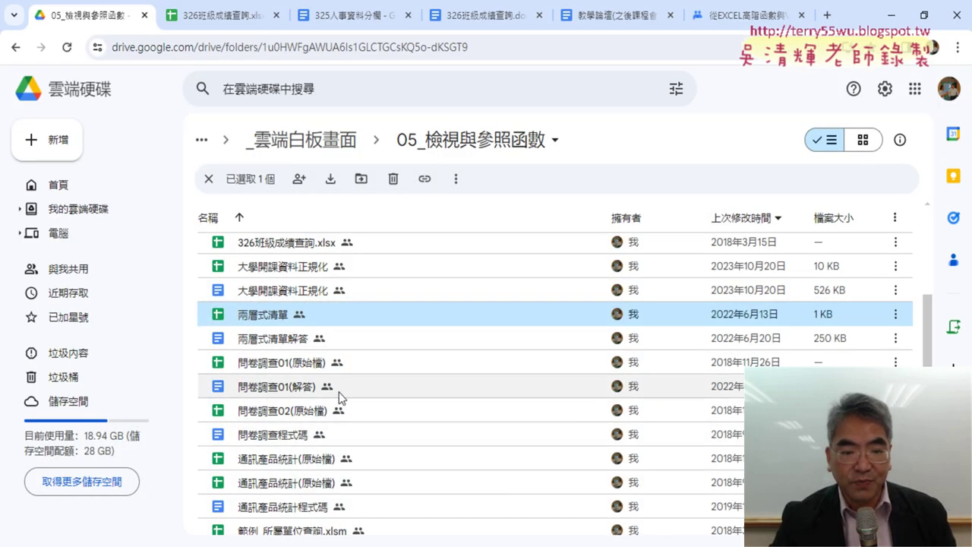
# - Show the context menu for the 兩層式清單 file in Google Drive
pyautogui.rightClick(261, 320)
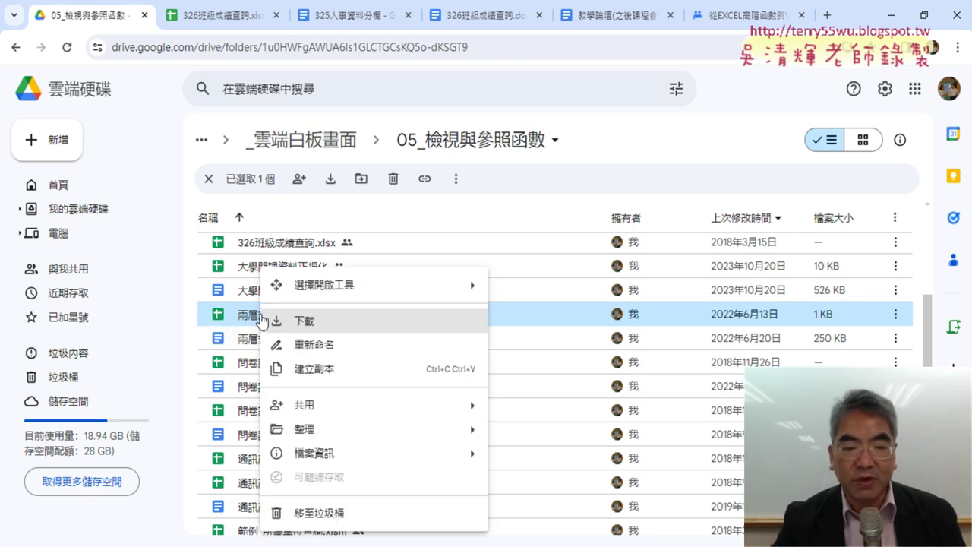
# - Open 兩層式清單 in Google Sheets, view its File download formats, then return to the Drive tab
pyautogui.doubleClick(238, 319)
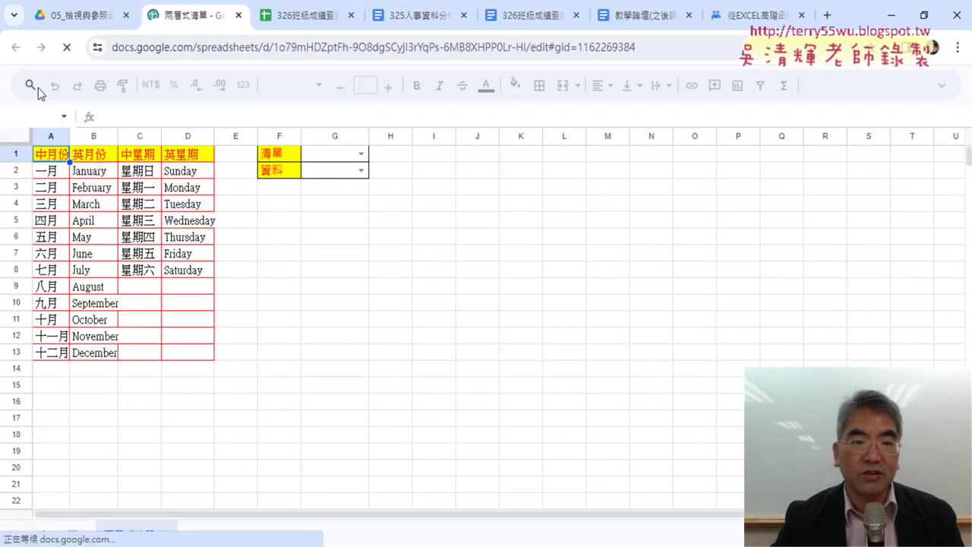
pyautogui.click(944, 91)
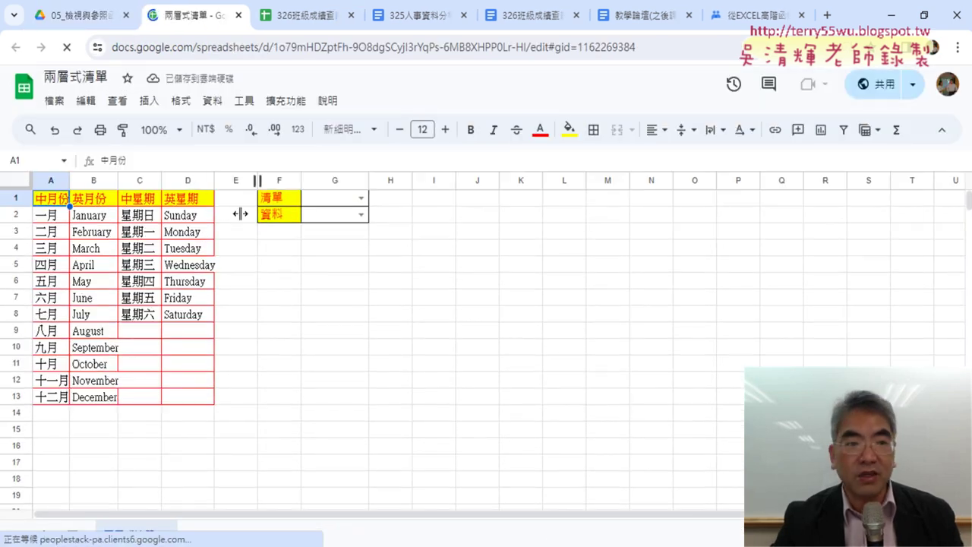
pyautogui.click(54, 101)
pyautogui.moveTo(77, 283)
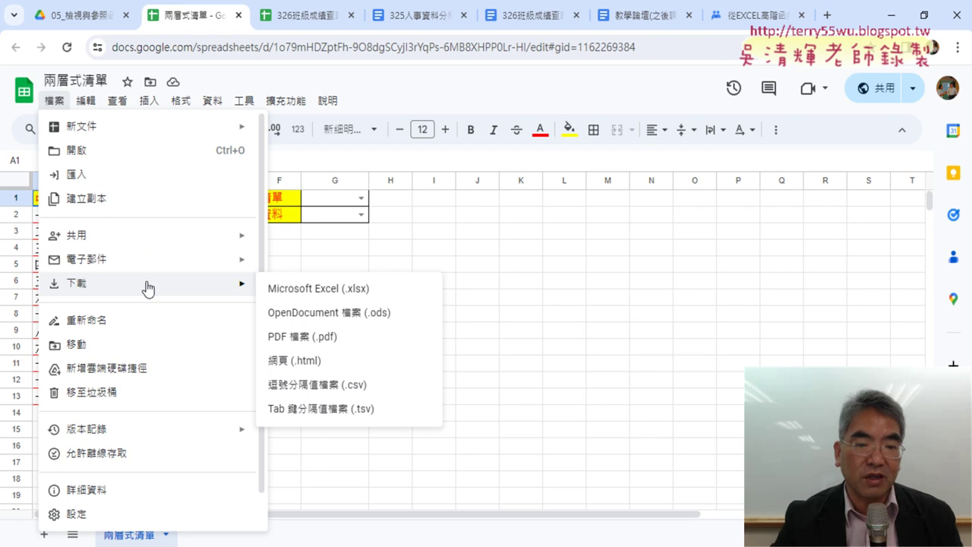
pyautogui.click(76, 15)
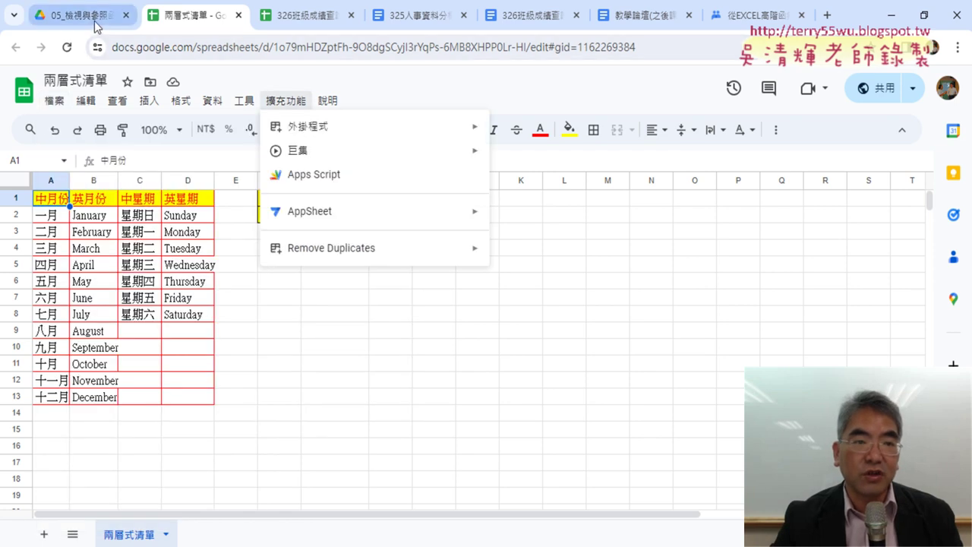
# - Download 兩層式清單 as an .xlsx file and open the downloaded copy in Excel
pyautogui.rightClick(323, 319)
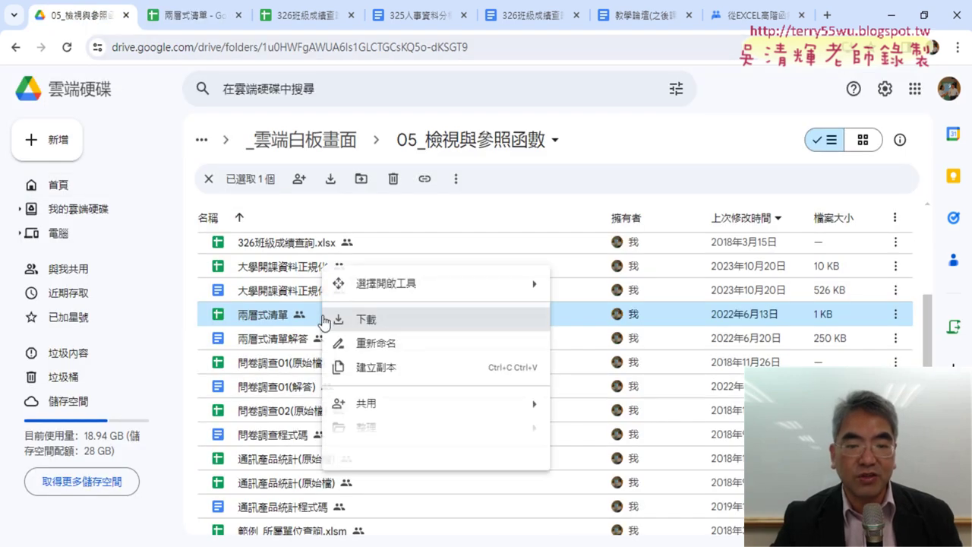
pyautogui.click(431, 325)
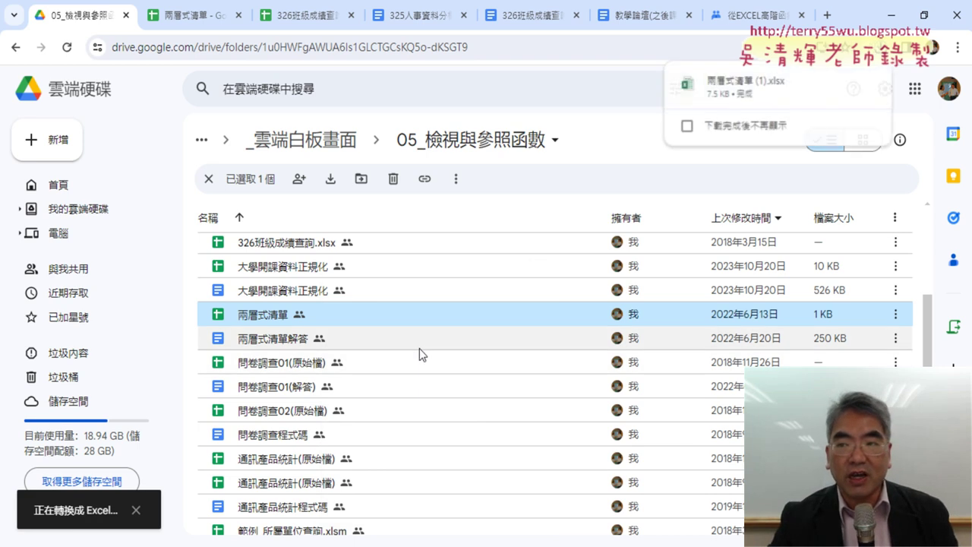
pyautogui.click(725, 88)
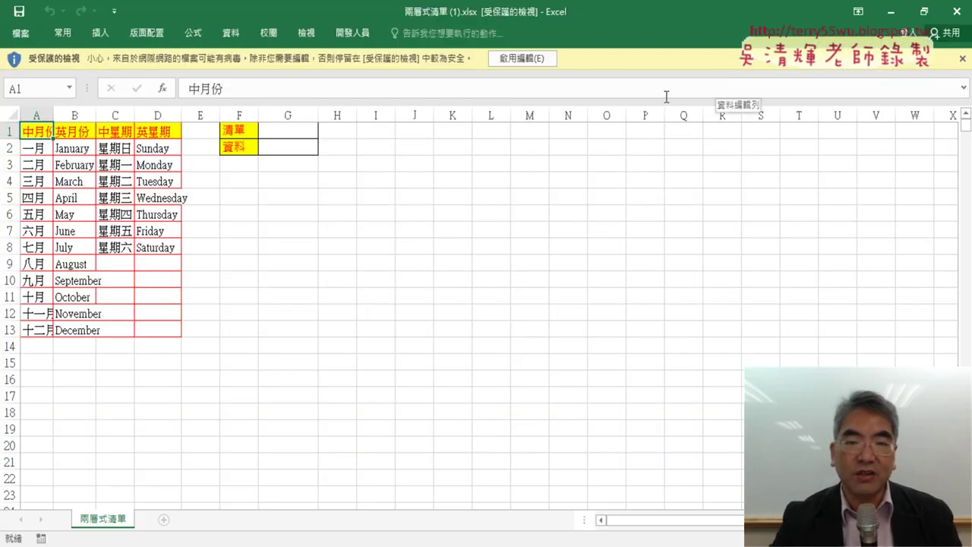
# - Enable editing, set G1 to 中月份, and check G2's list of Chinese month names
pyautogui.click(515, 59)
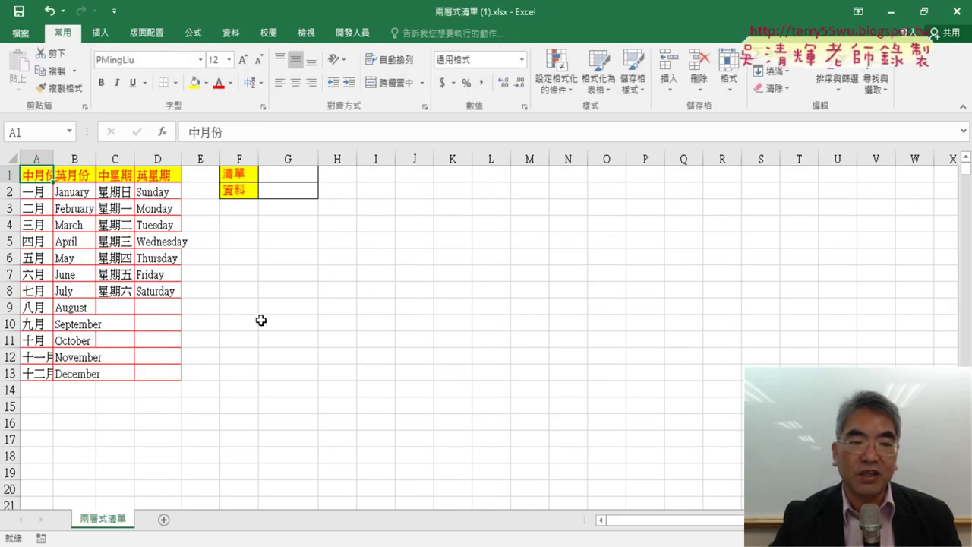
pyautogui.click(200, 158)
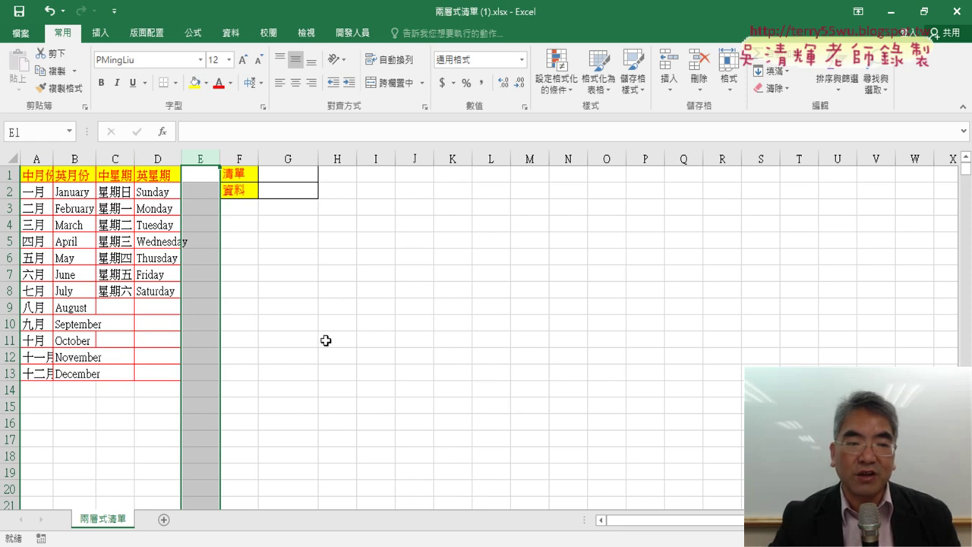
pyautogui.click(311, 180)
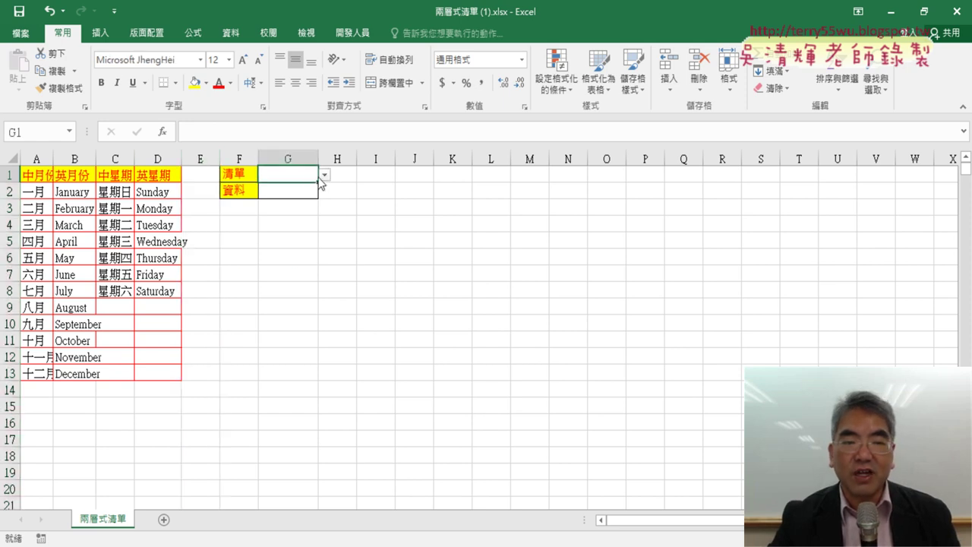
pyautogui.click(324, 175)
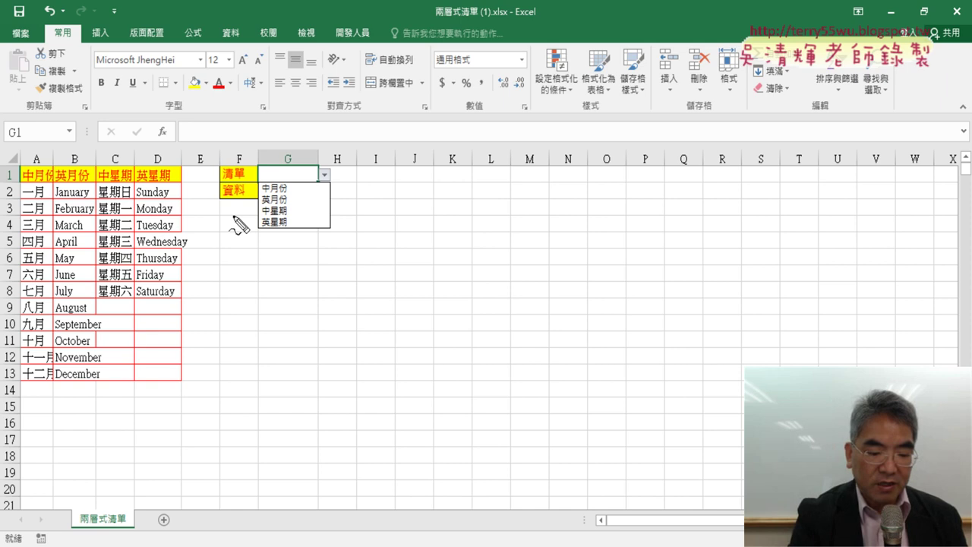
pyautogui.press('Down')
pyautogui.press('Down')
pyautogui.press('Down')
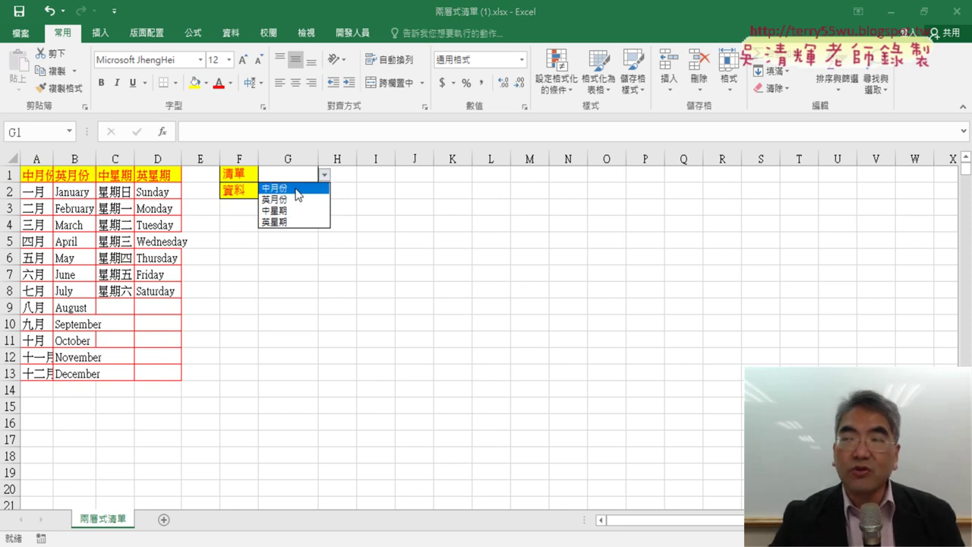
pyautogui.click(295, 190)
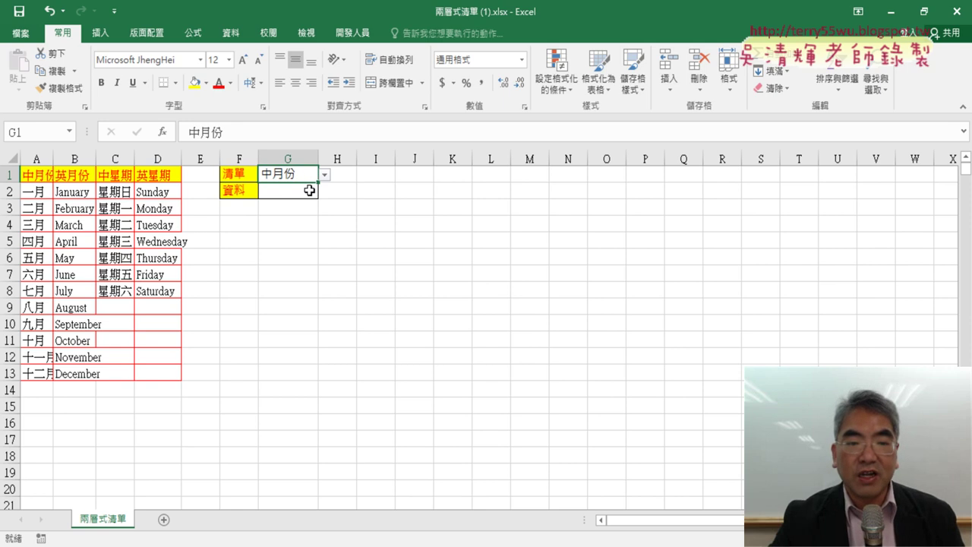
pyautogui.click(309, 190)
pyautogui.click(325, 192)
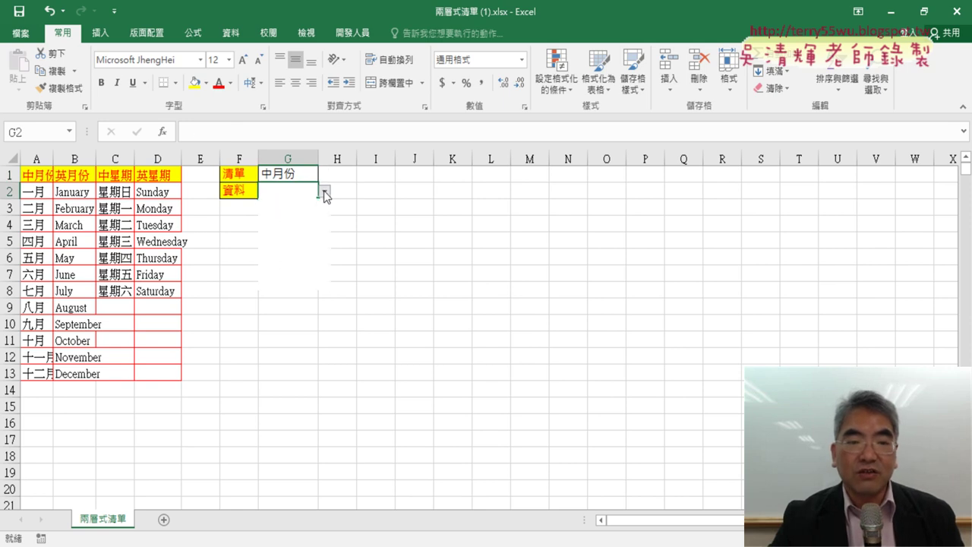
pyautogui.moveTo(323, 229)
pyautogui.mouseDown()
pyautogui.moveTo(328, 260)
pyautogui.moveTo(335, 214)
pyautogui.mouseUp()
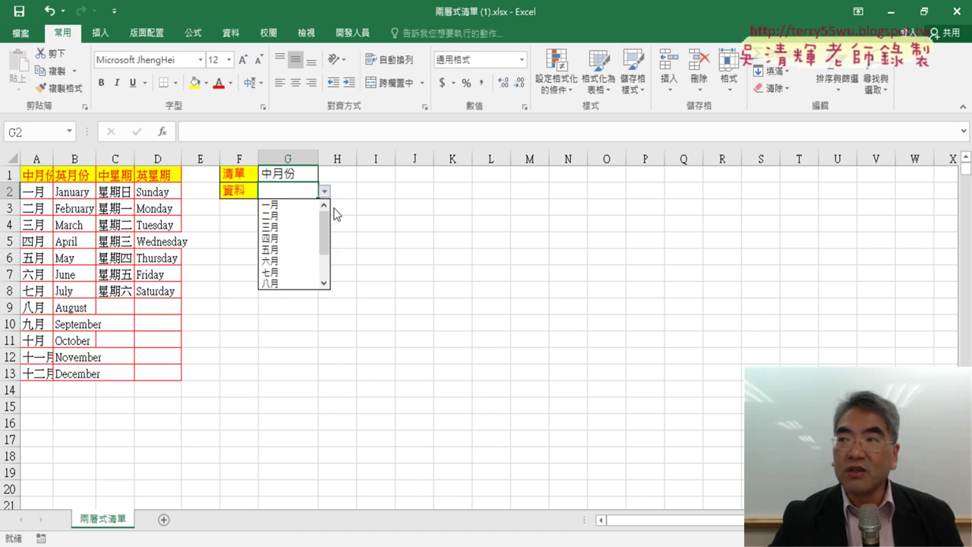
pyautogui.press('Escape')
# - Switch G1 to 英月份 and check G2's list of English month names
pyautogui.click(308, 174)
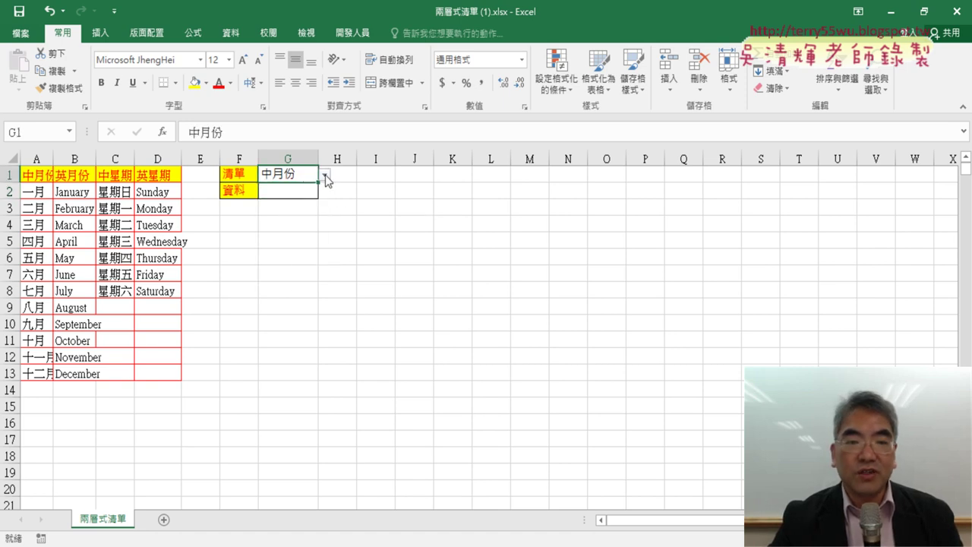
pyautogui.click(325, 175)
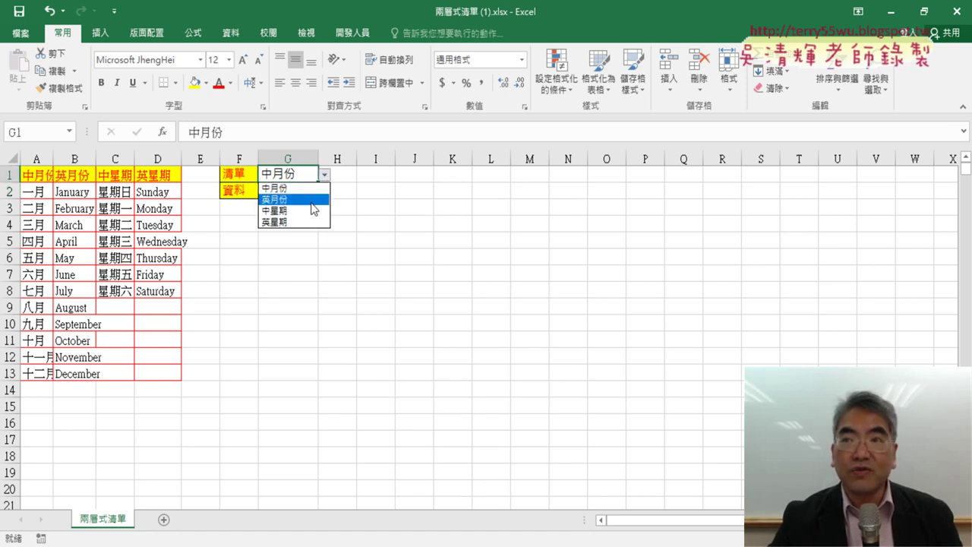
pyautogui.press('Escape')
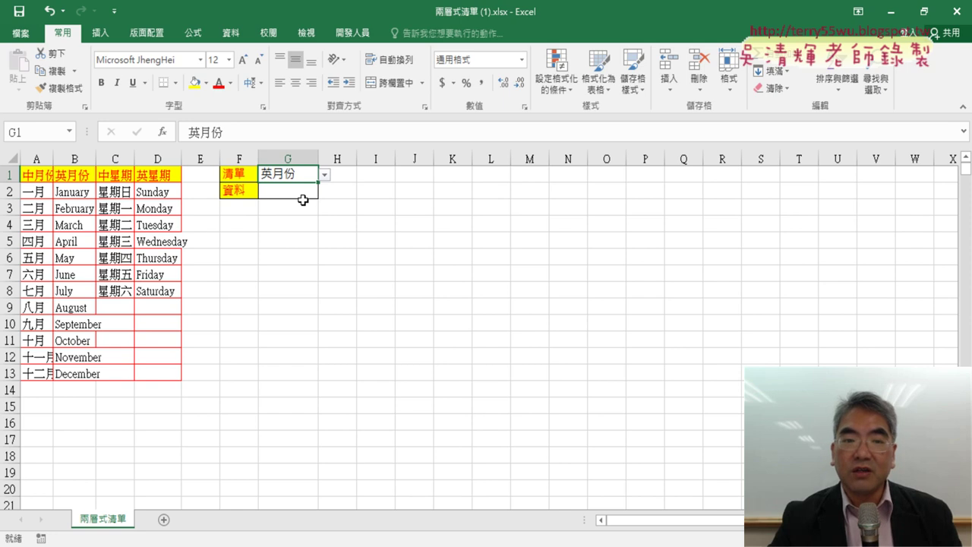
pyautogui.click(291, 191)
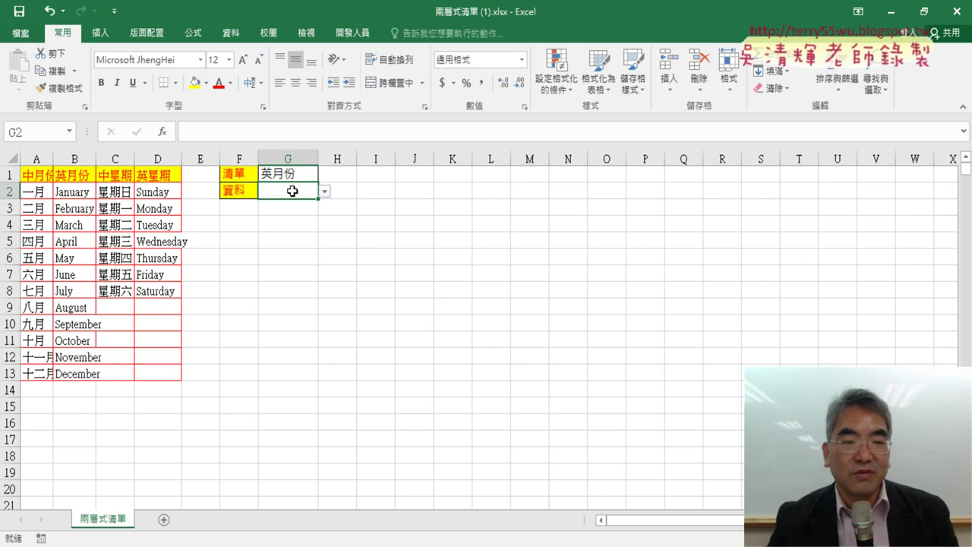
pyautogui.click(324, 191)
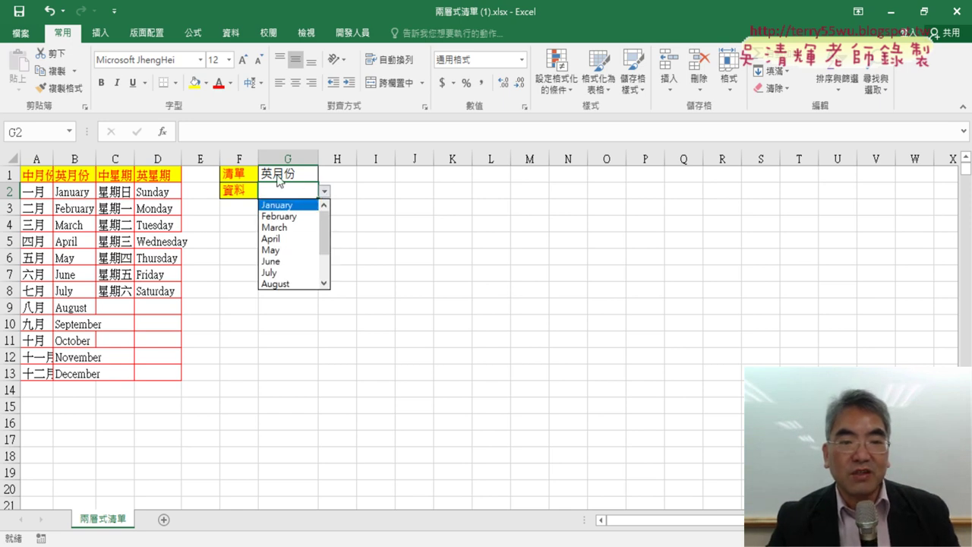
pyautogui.moveTo(324, 228); pyautogui.dragTo(325, 285)
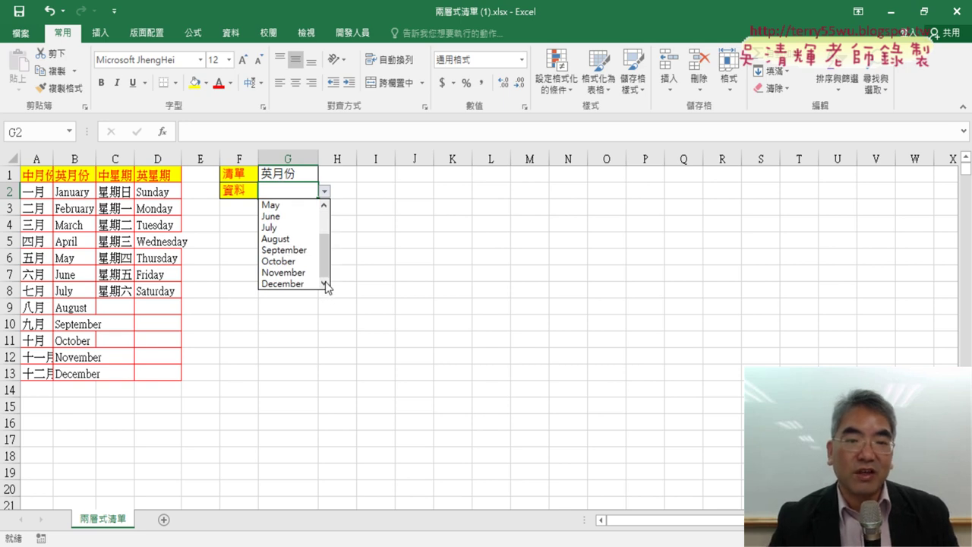
# - Switch G1 to 中星期 and confirm G2 lists the weekdays 星期日 through 星期六
pyautogui.click(307, 173)
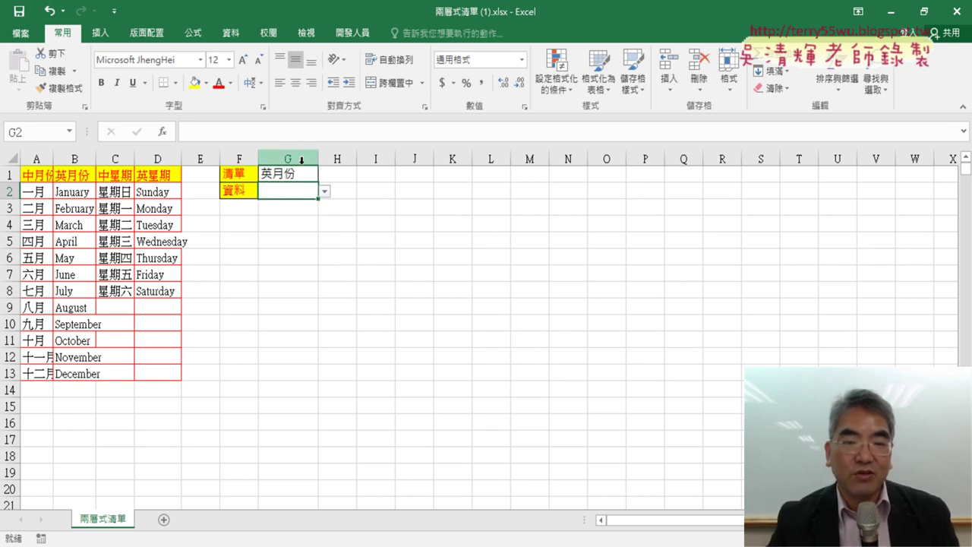
pyautogui.click(324, 175)
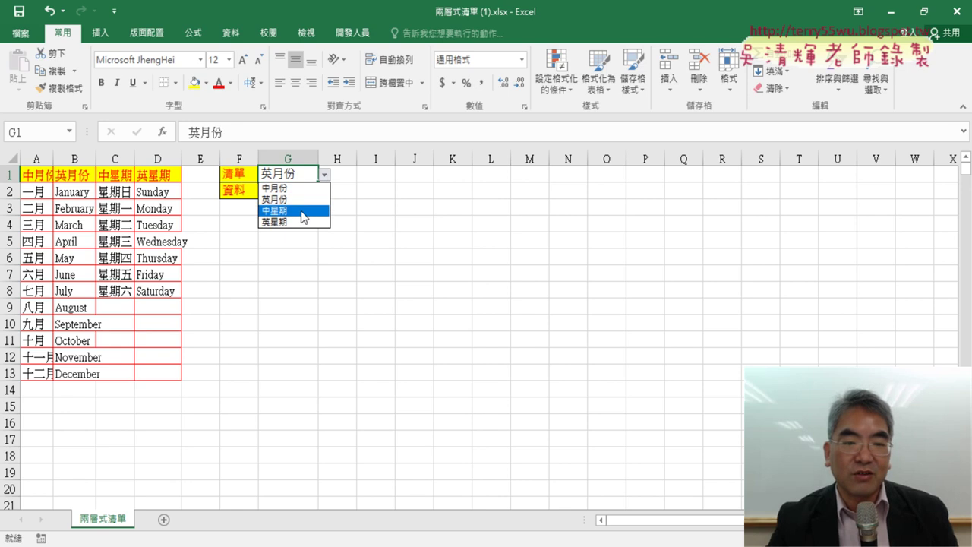
pyautogui.click(303, 217)
pyautogui.click(311, 193)
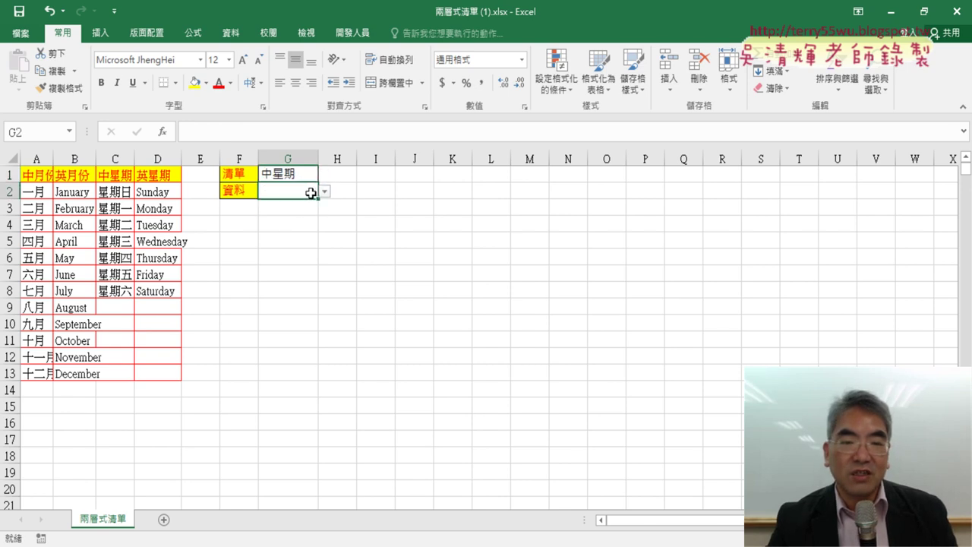
pyautogui.click(323, 193)
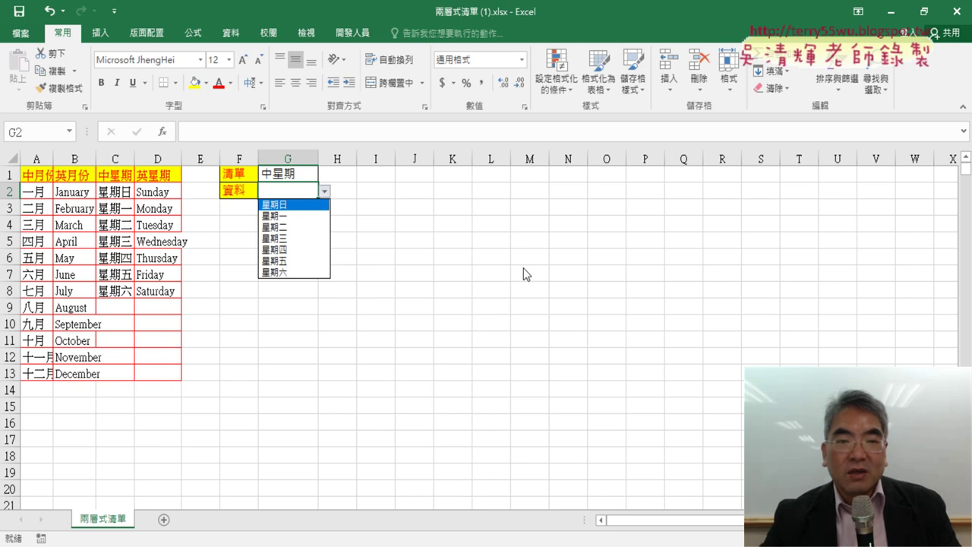
pyautogui.press('Escape')
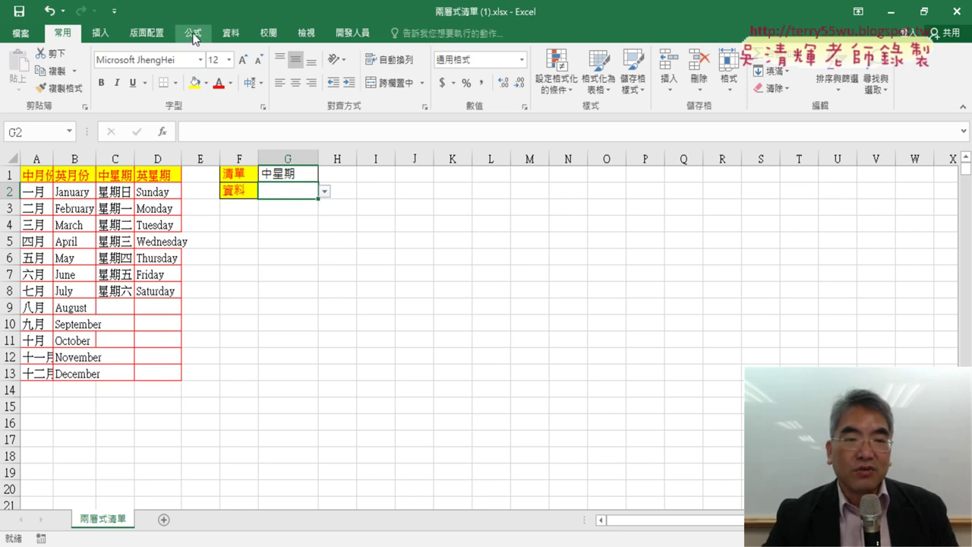
# - Open Name Manager and highlight the 清單 name's range A1:D1 on the sheet
pyautogui.click(194, 38)
pyautogui.click(378, 90)
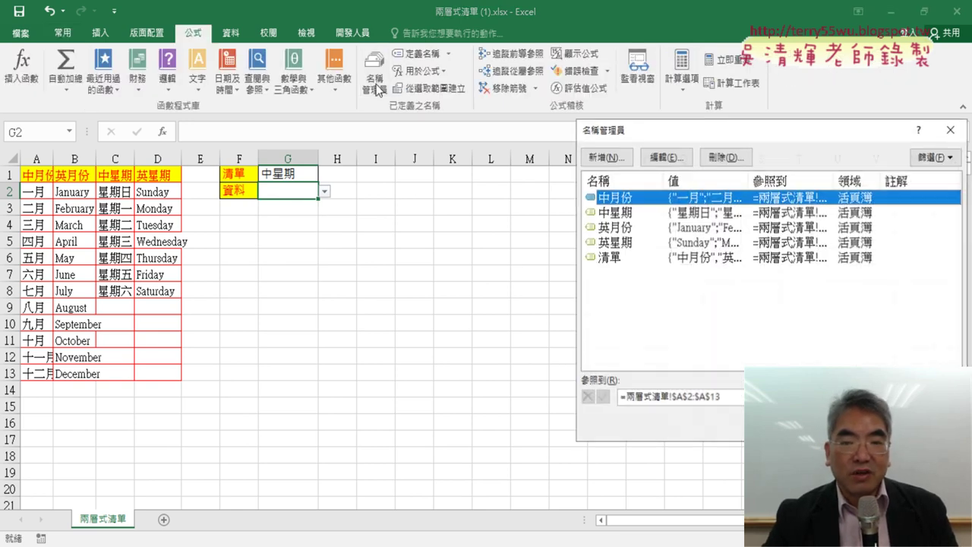
pyautogui.moveTo(658, 143)
pyautogui.mouseDown()
pyautogui.moveTo(494, 143)
pyautogui.moveTo(398, 126)
pyautogui.mouseUp()
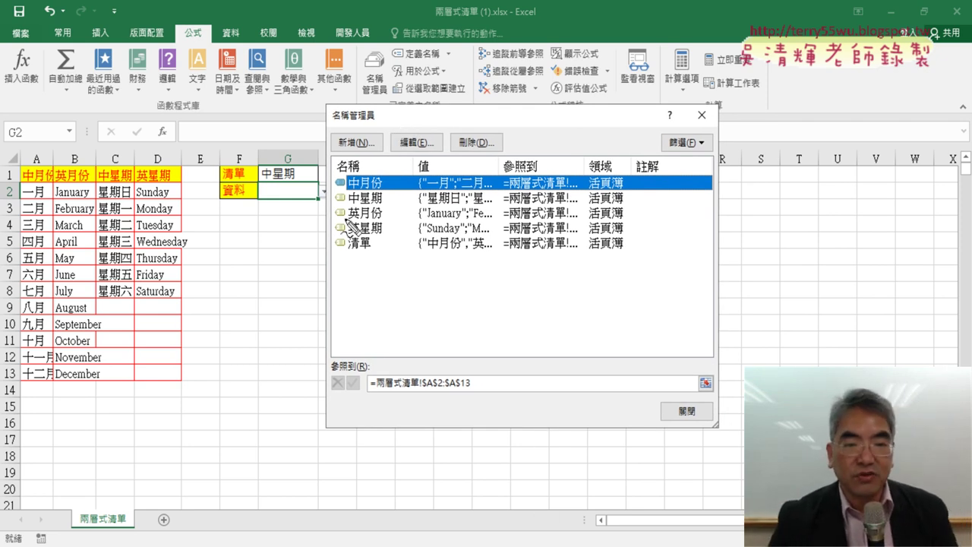
pyautogui.moveTo(373, 260); pyautogui.dragTo(380, 252)
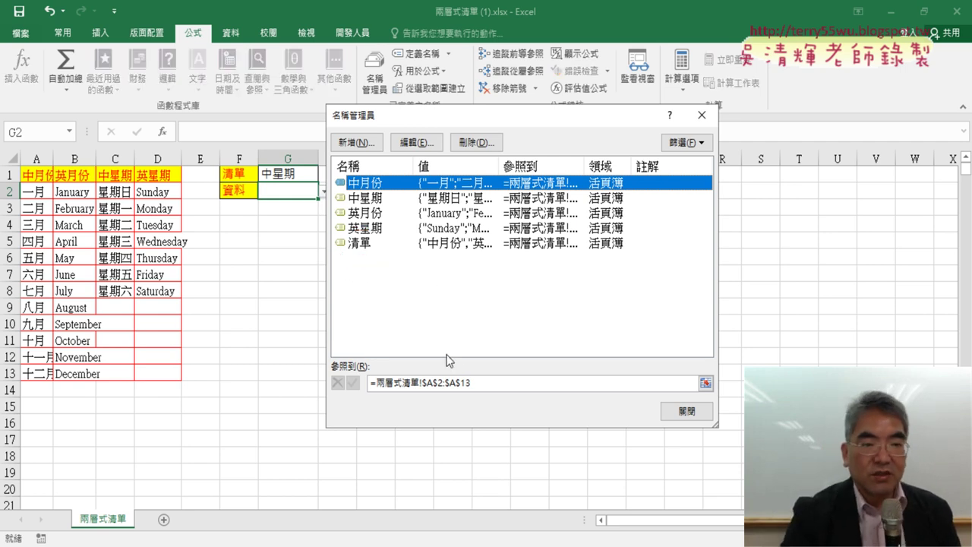
pyautogui.click(477, 383)
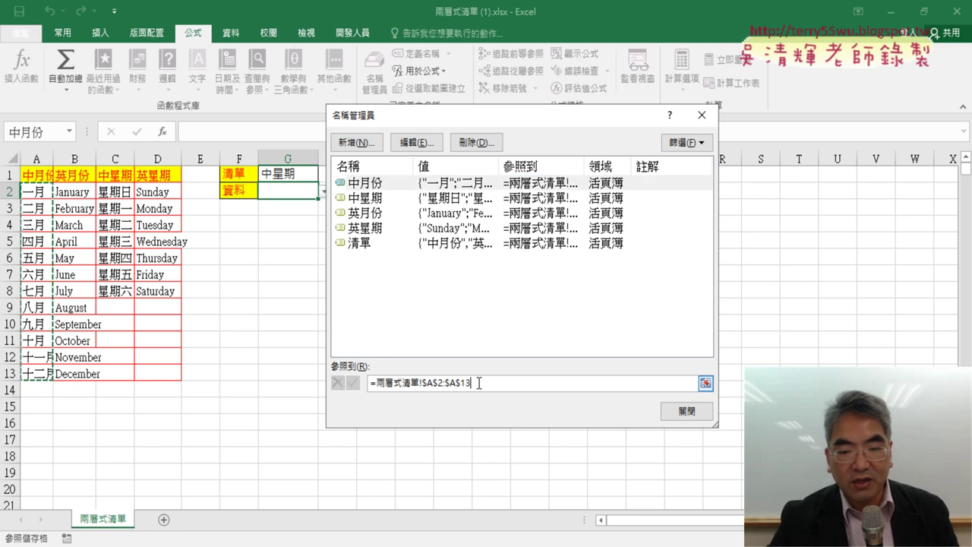
pyautogui.click(488, 242)
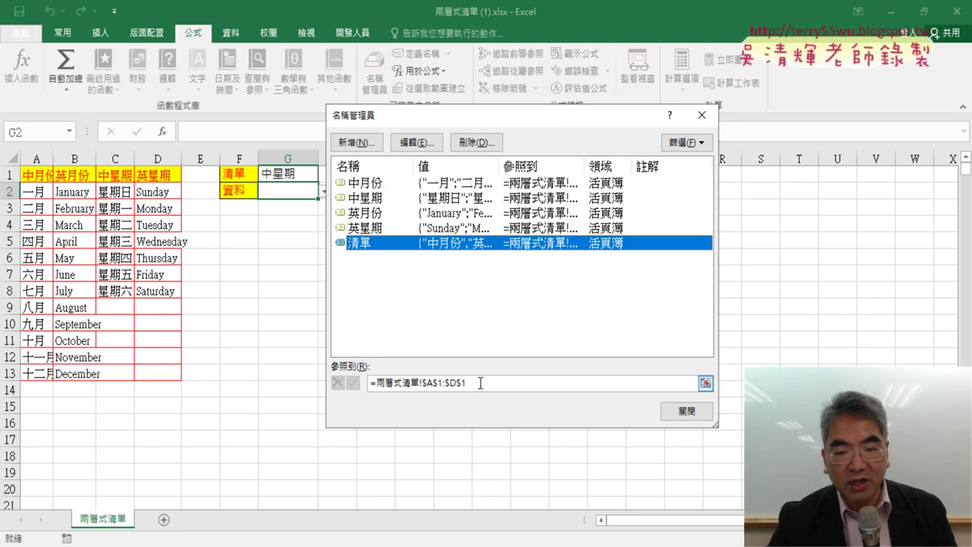
pyautogui.click(480, 383)
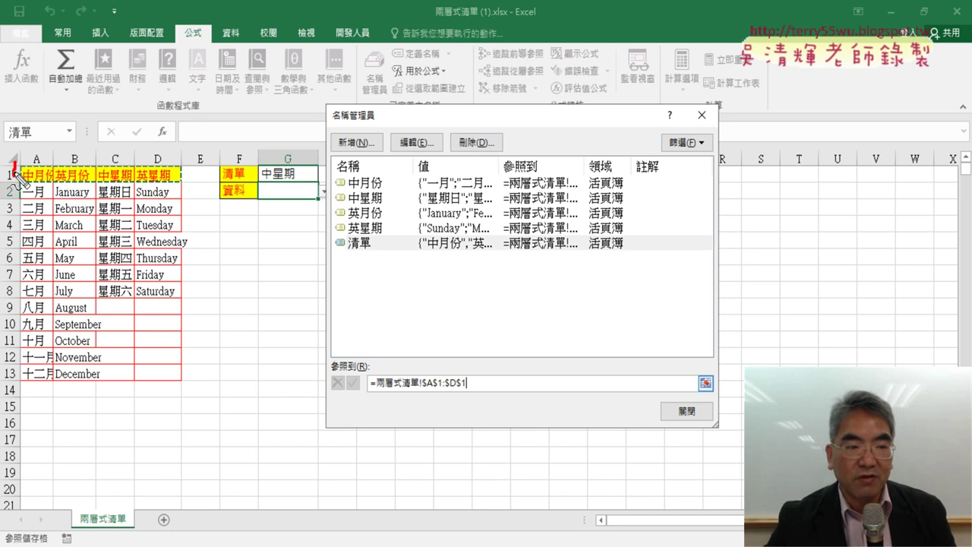
pyautogui.moveTo(16, 169); pyautogui.dragTo(8, 195)
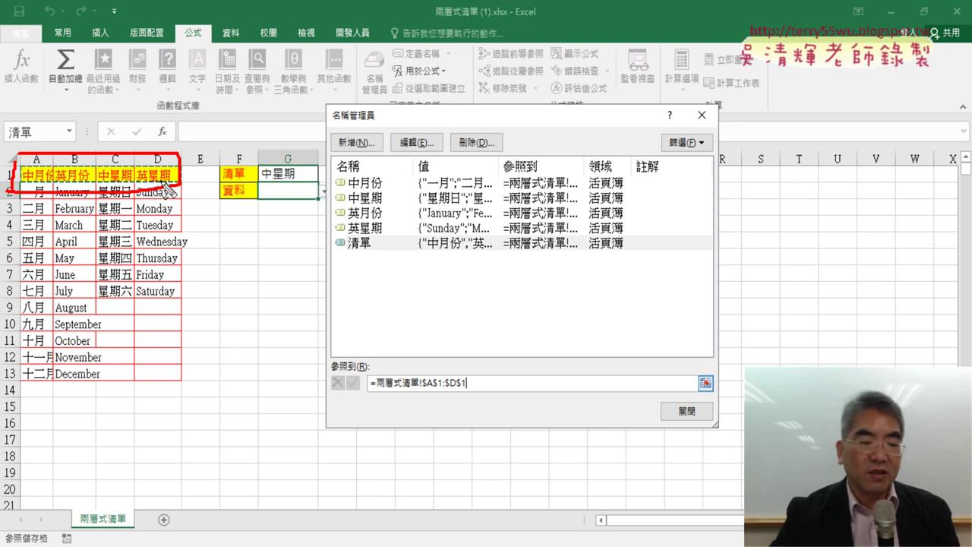
pyautogui.press('Escape')
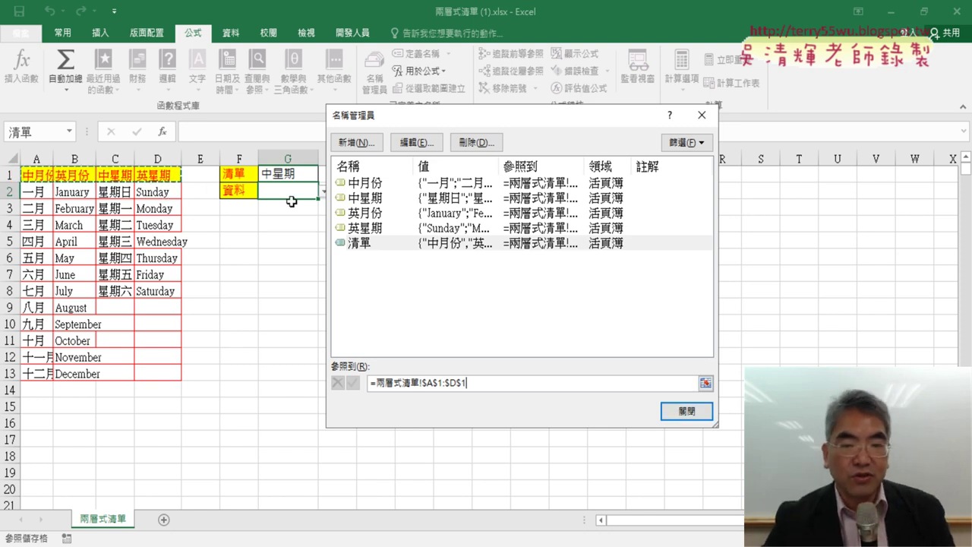
# - Show the ranges for 中月份 (A2:A13), 中星期 (C2:C8) and 英月份 (B2:B13)
pyautogui.click(395, 184)
pyautogui.click(501, 383)
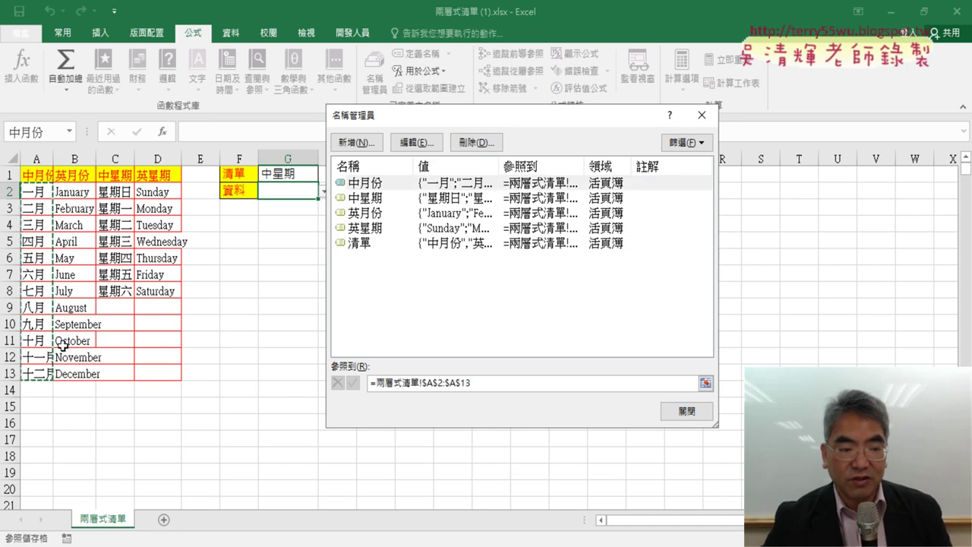
pyautogui.click(373, 202)
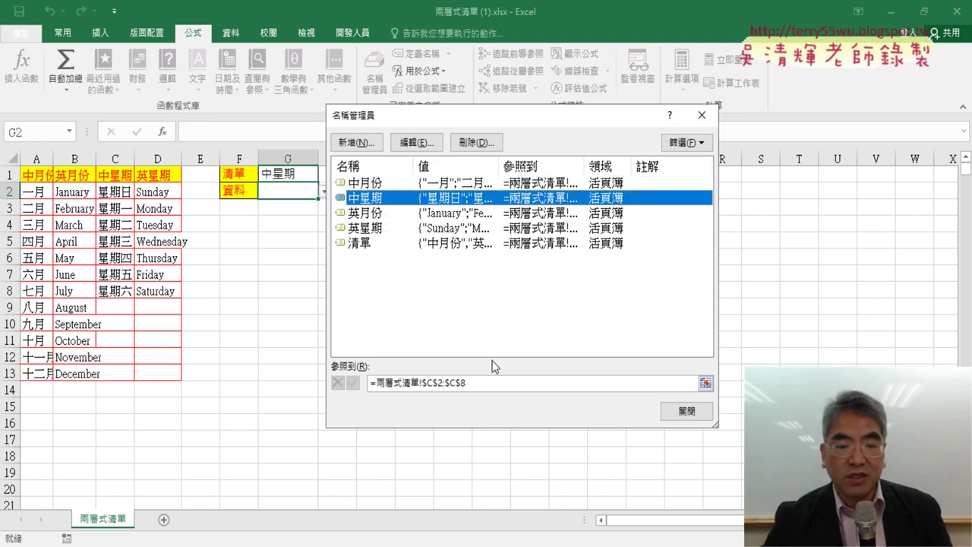
pyautogui.click(482, 384)
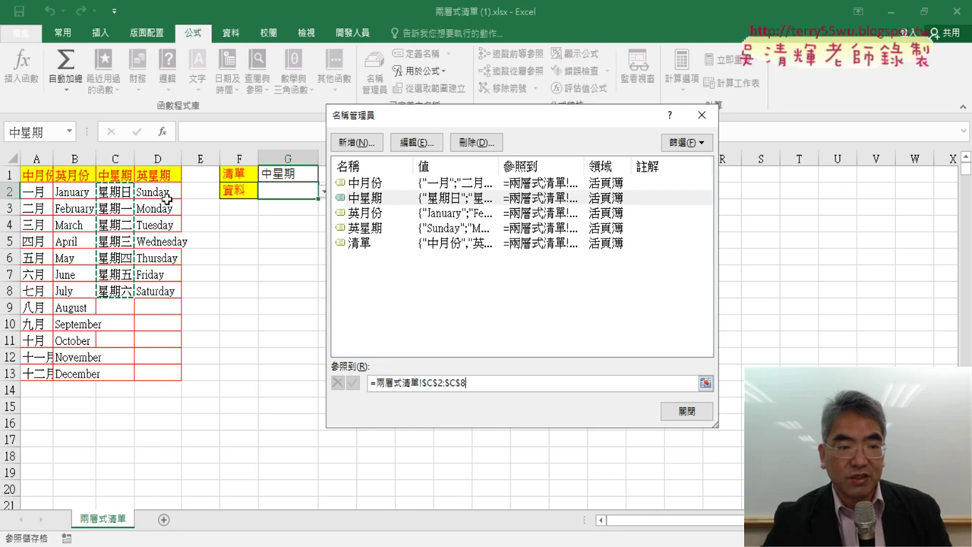
pyautogui.click(371, 213)
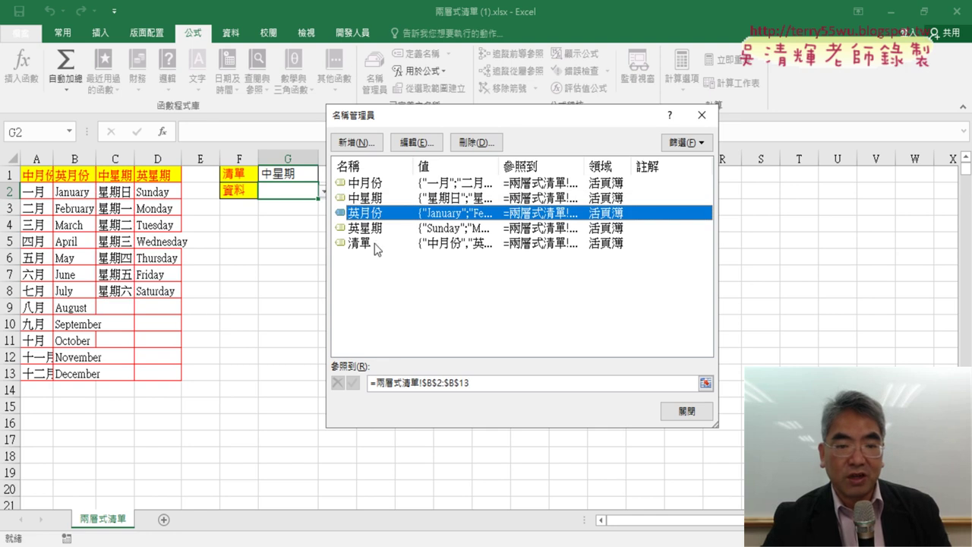
pyautogui.click(484, 383)
# - Close Name Manager, set G1 back to 中月份, and check G2 offers 一月 onward
pyautogui.click(695, 412)
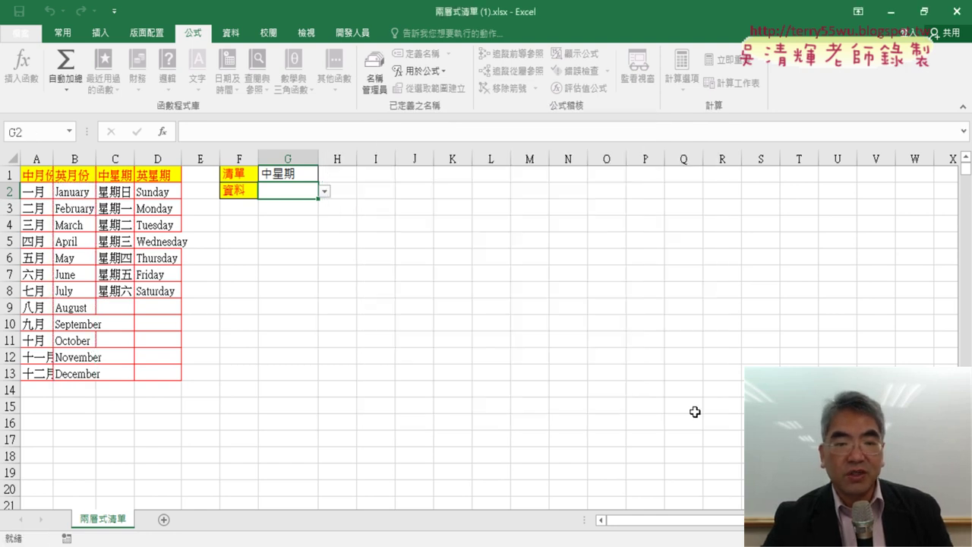
pyautogui.click(313, 173)
pyautogui.click(324, 176)
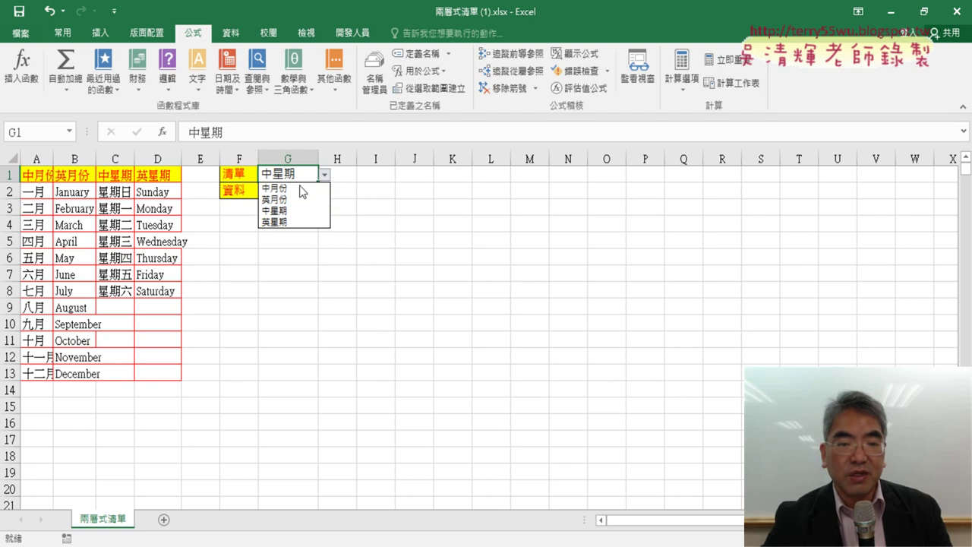
pyautogui.click(297, 187)
pyautogui.click(298, 190)
pyautogui.click(324, 195)
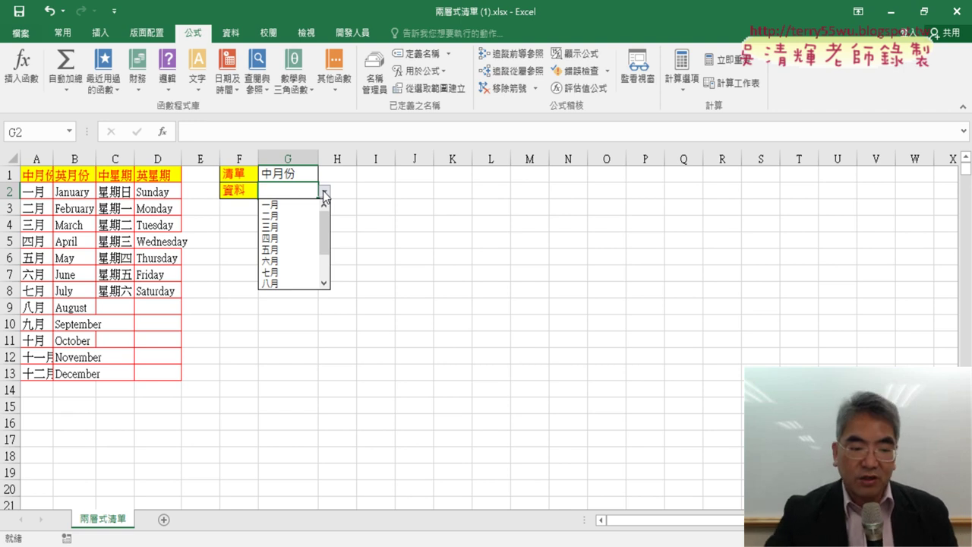
pyautogui.click(324, 195)
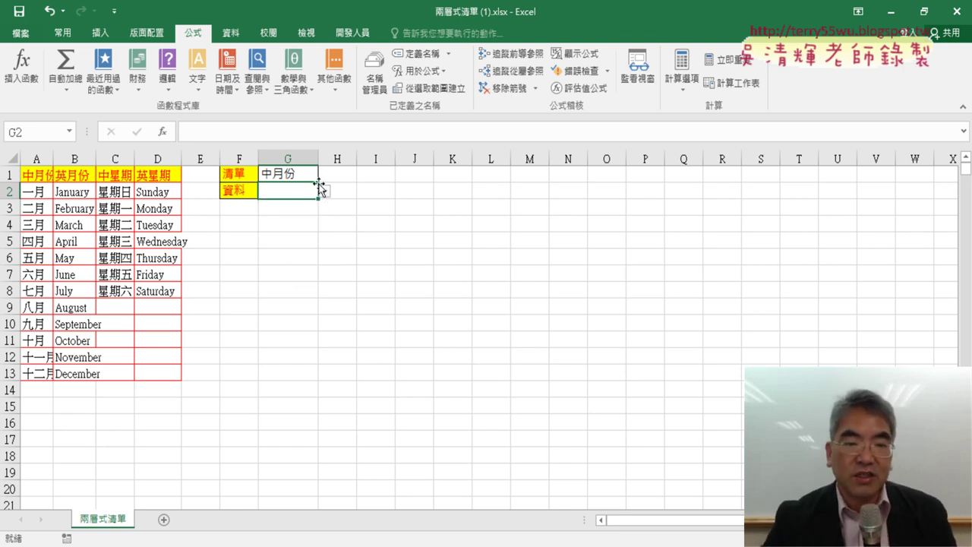
pyautogui.click(290, 176)
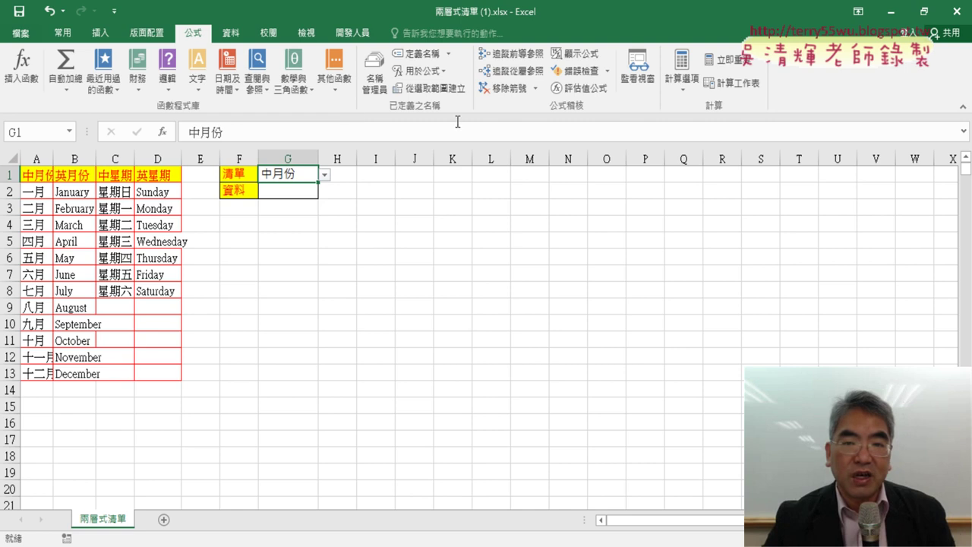
pyautogui.click(231, 33)
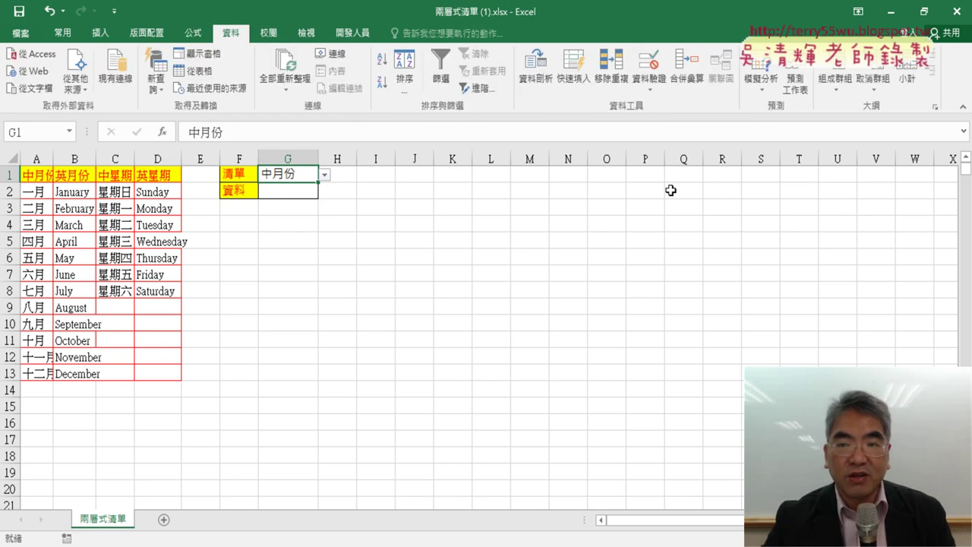
pyautogui.click(648, 67)
pyautogui.click(435, 299)
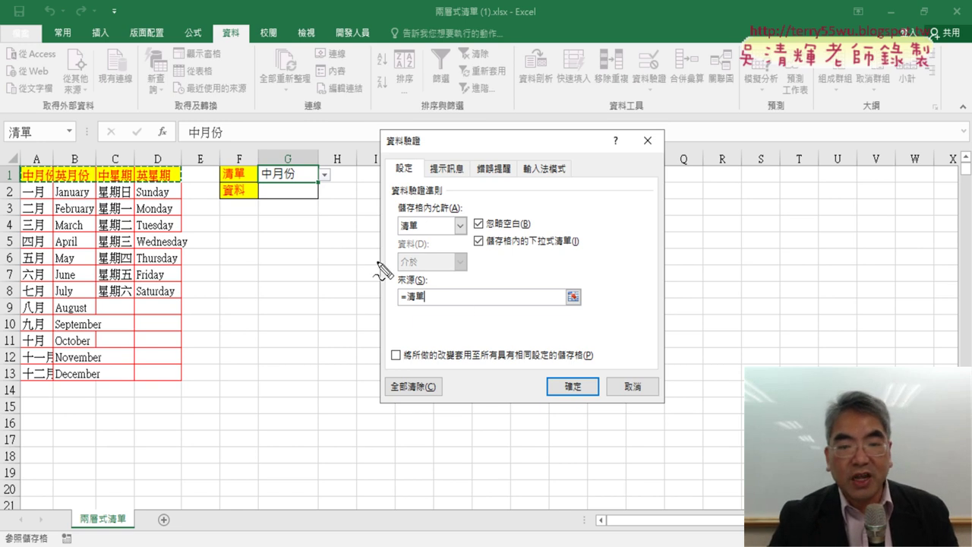
pyautogui.moveTo(310, 213)
pyautogui.mouseDown()
pyautogui.moveTo(304, 190)
pyautogui.moveTo(309, 217)
pyautogui.mouseUp()
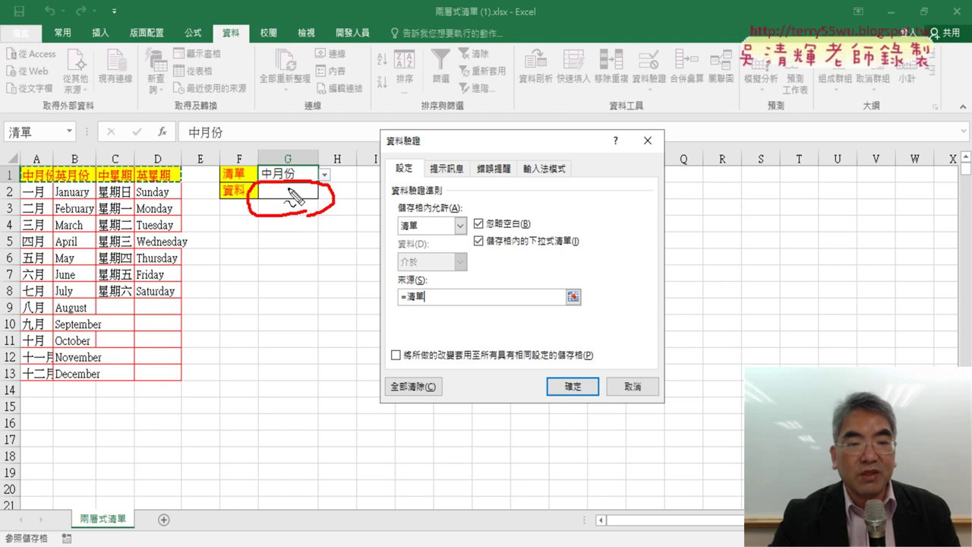
pyautogui.moveTo(292, 196)
pyautogui.mouseDown()
pyautogui.moveTo(252, 166)
pyautogui.moveTo(319, 176)
pyautogui.moveTo(295, 196)
pyautogui.mouseUp()
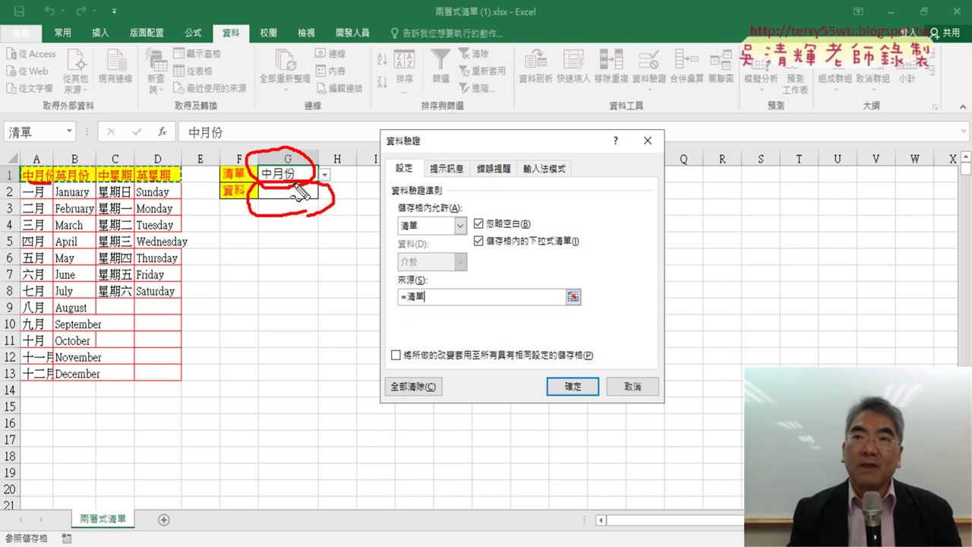
pyautogui.press('Escape')
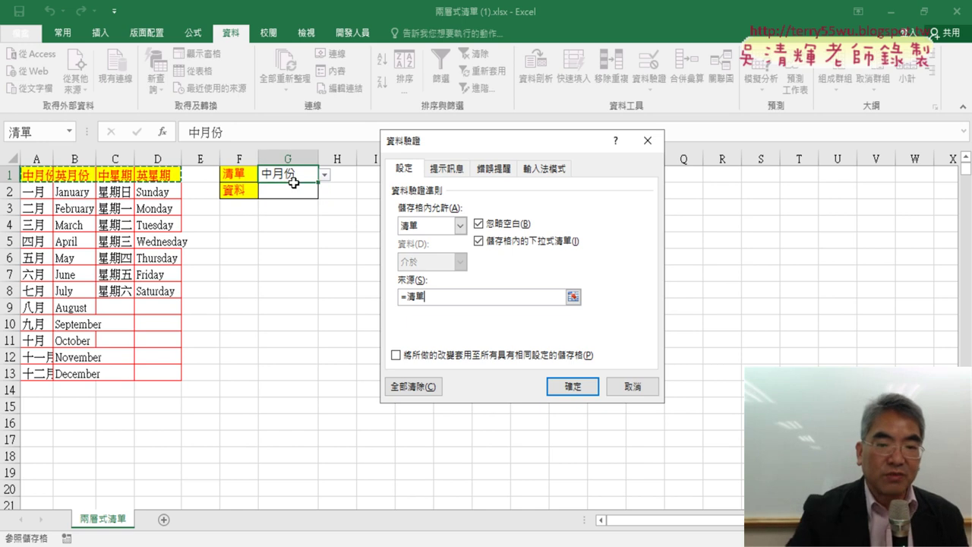
pyautogui.click(633, 386)
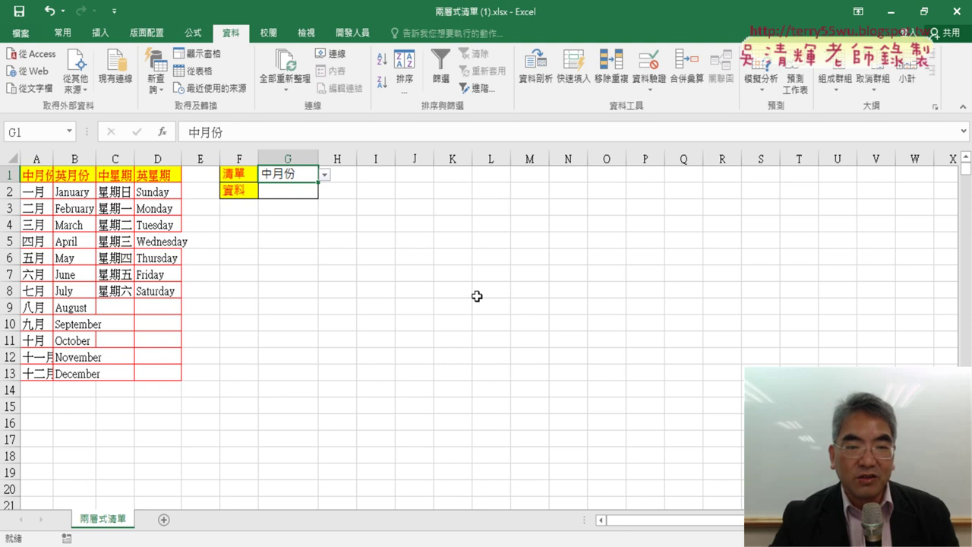
pyautogui.click(284, 194)
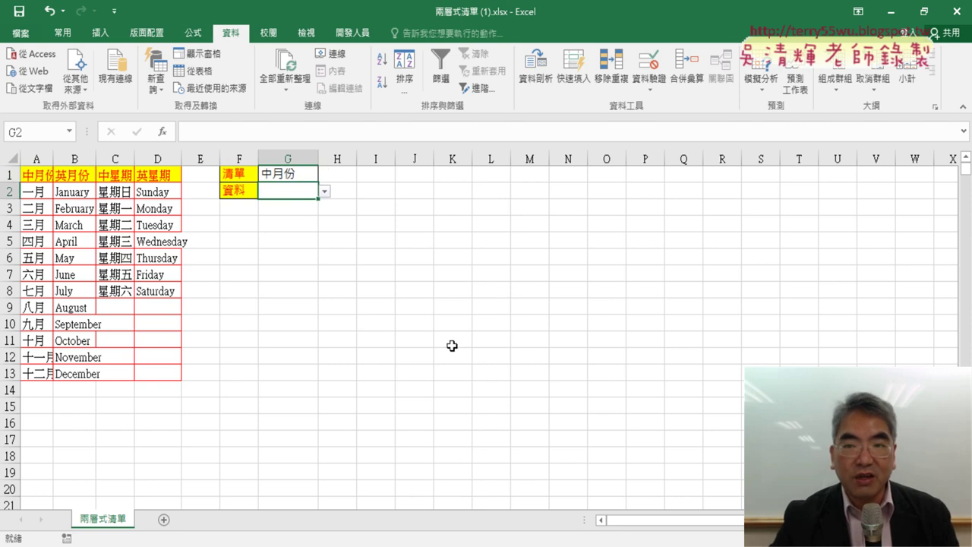
pyautogui.click(324, 194)
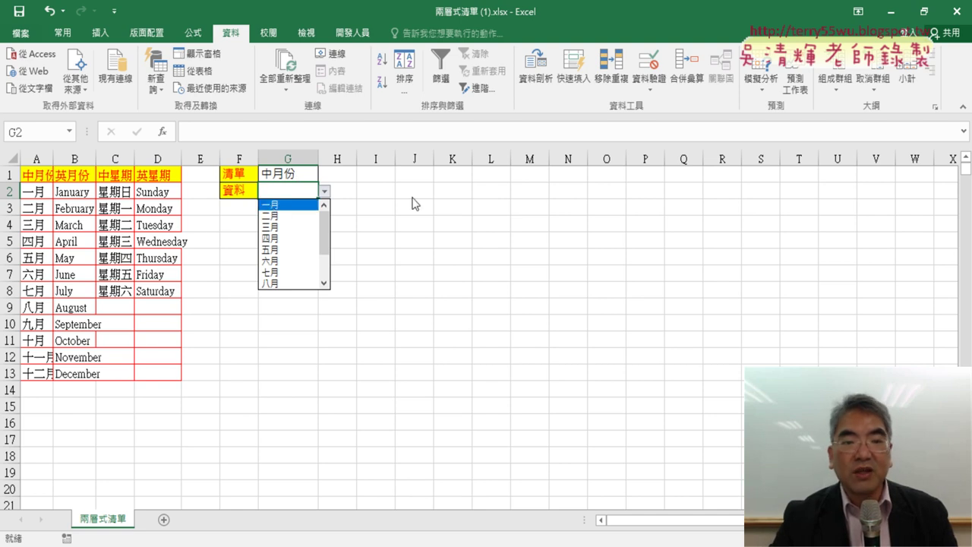
pyautogui.click(295, 190)
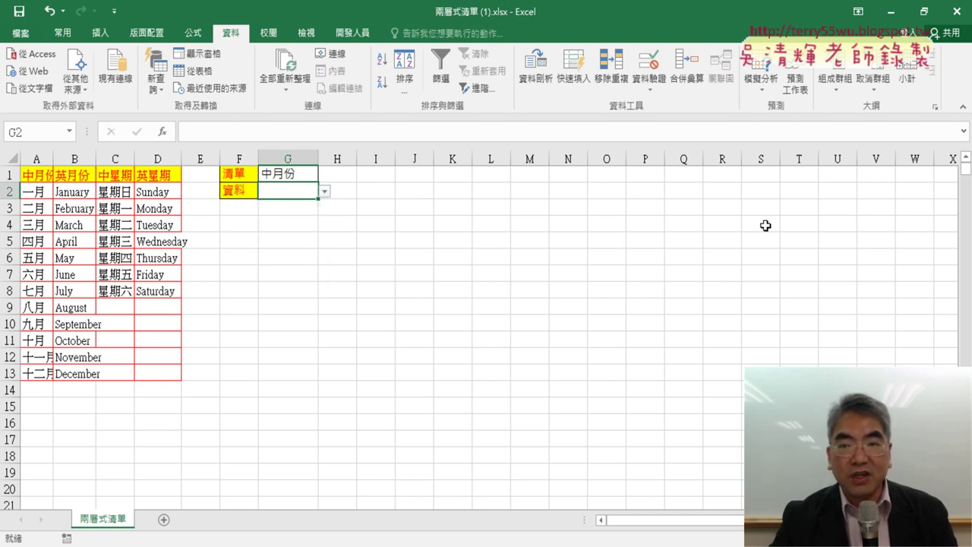
pyautogui.click(652, 67)
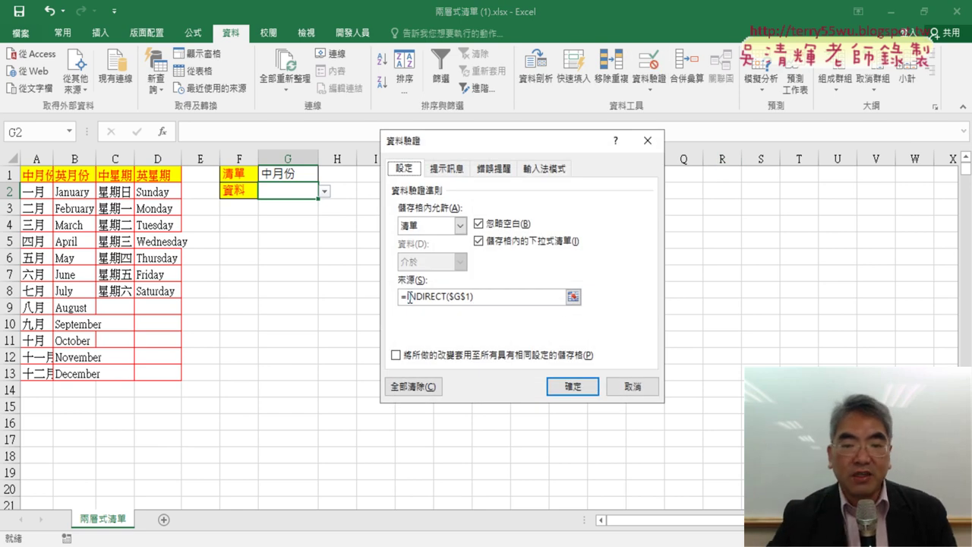
pyautogui.moveTo(406, 297); pyautogui.dragTo(492, 296)
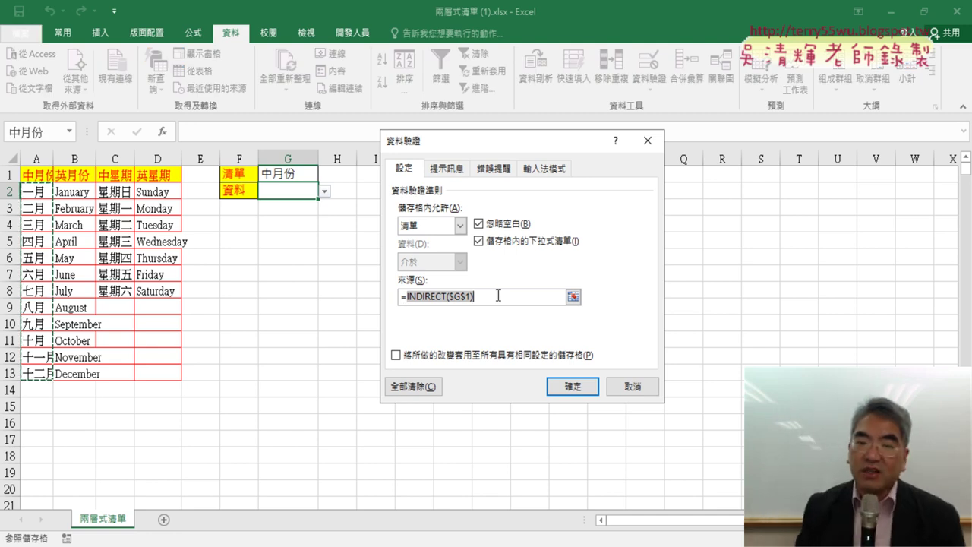
pyautogui.click(498, 295)
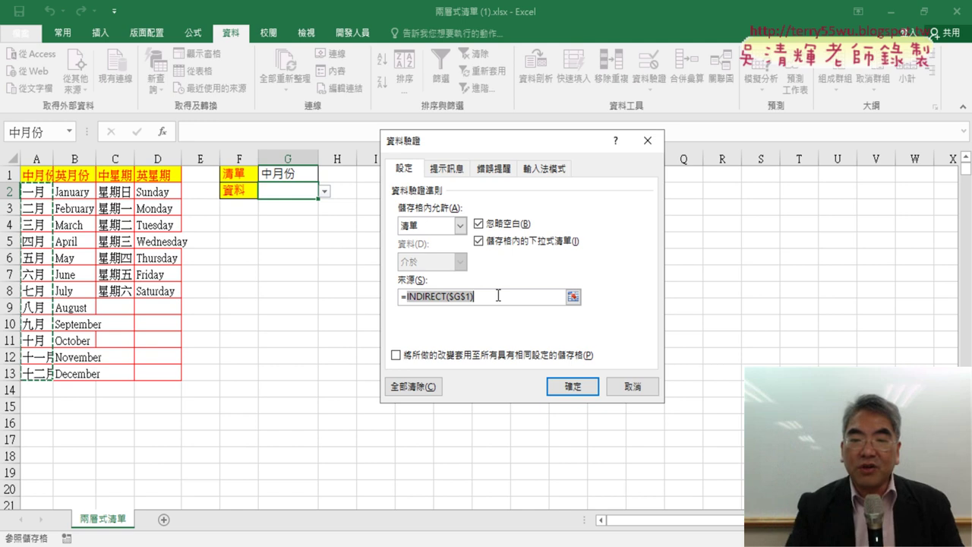
pyautogui.press('Left')
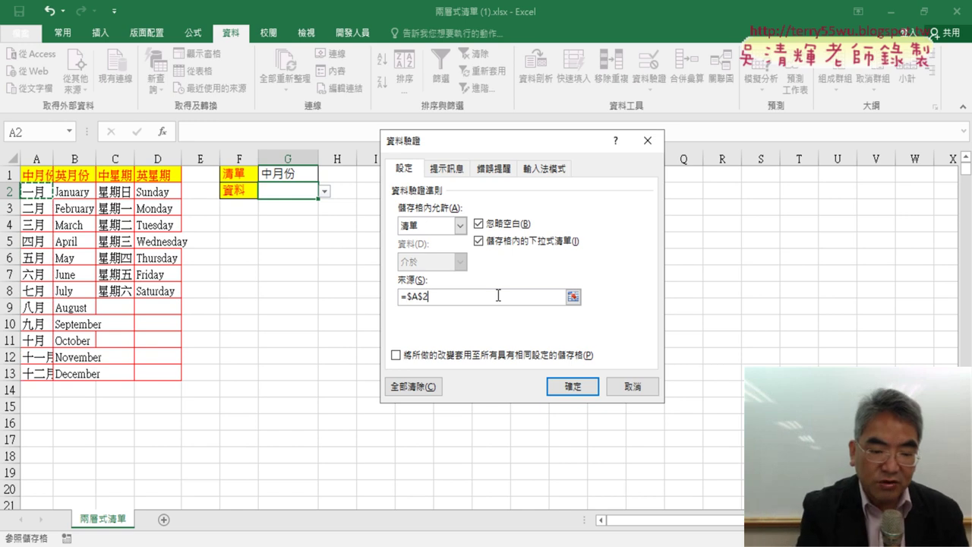
pyautogui.hotkey('ctrl', 'z')
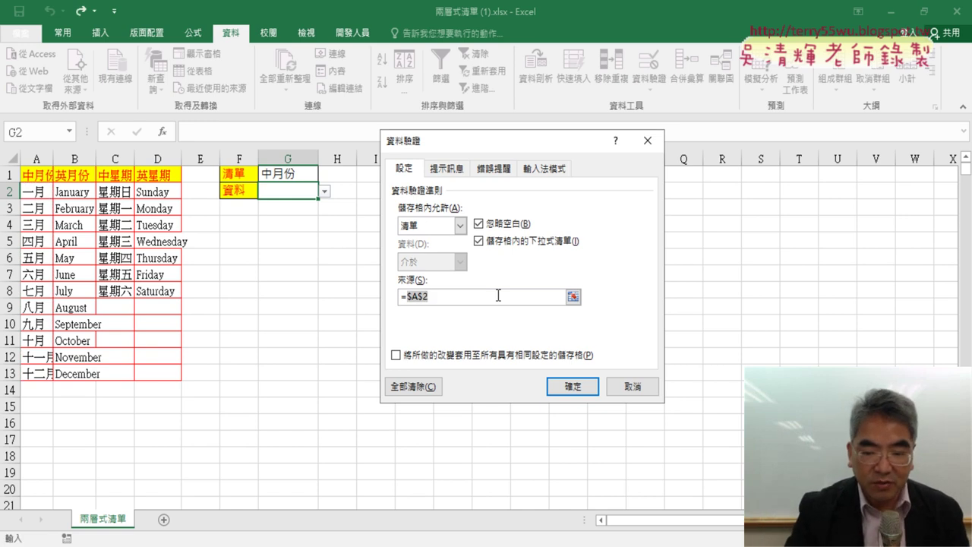
pyautogui.click(632, 385)
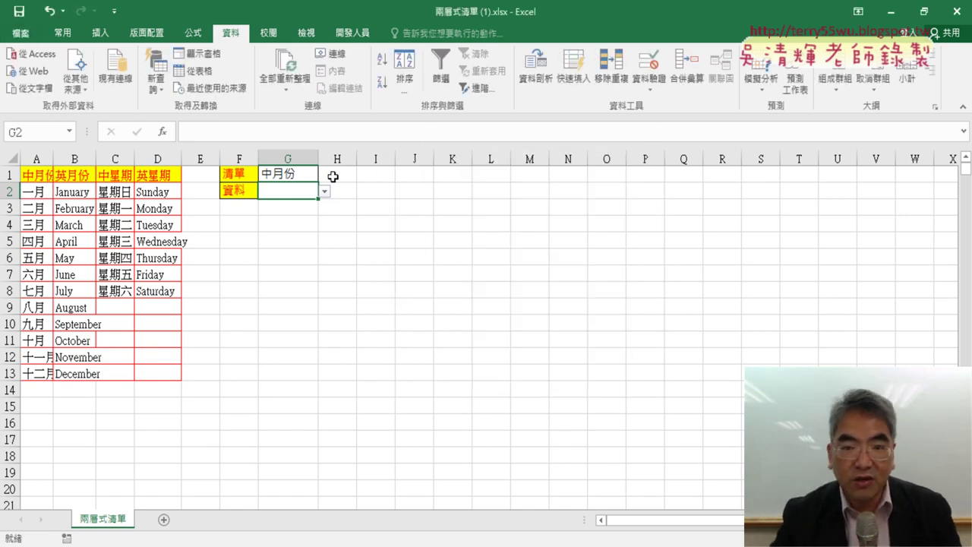
# - Reopen G2's validation and clear the trial $A$2 and B2 arguments, leaving =INDIRECT() empty
pyautogui.click(648, 63)
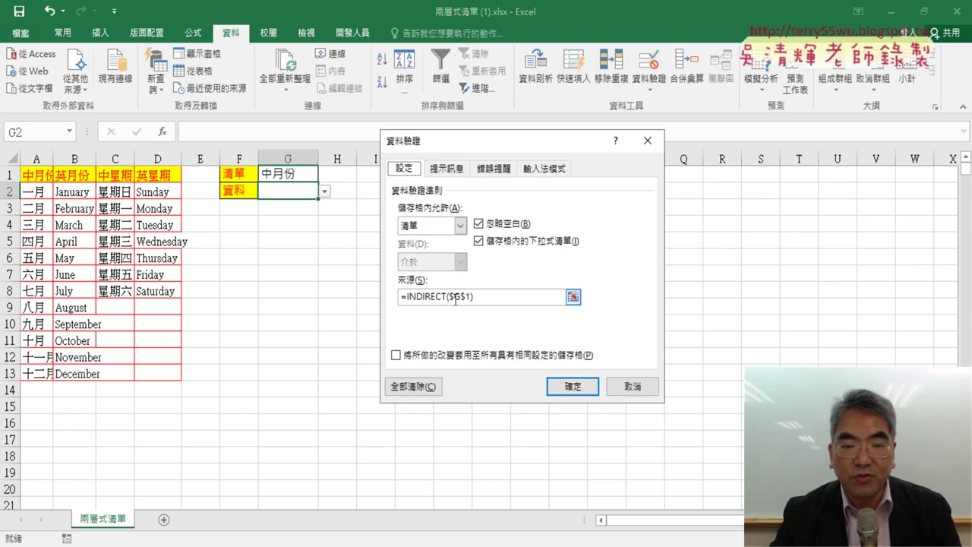
pyautogui.moveTo(449, 297); pyautogui.dragTo(472, 296)
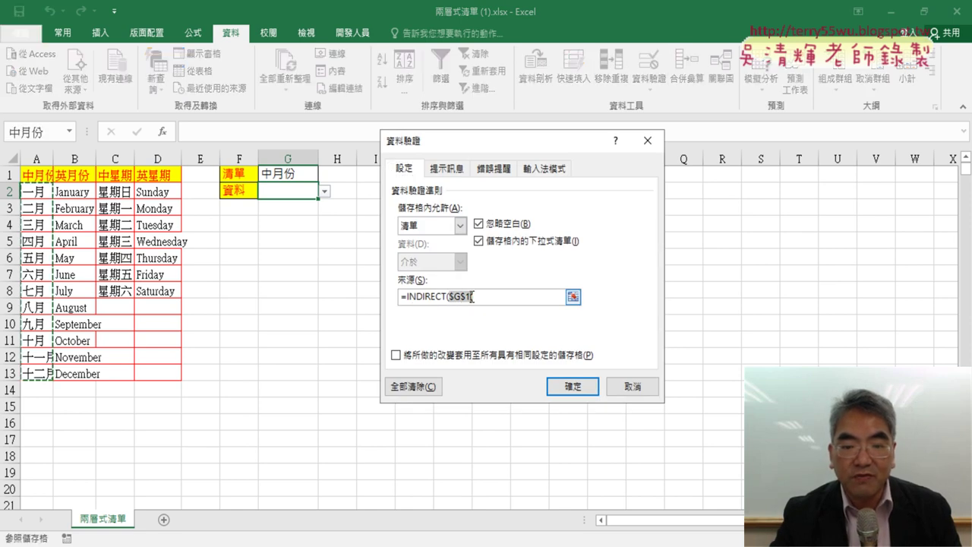
pyautogui.write('""')
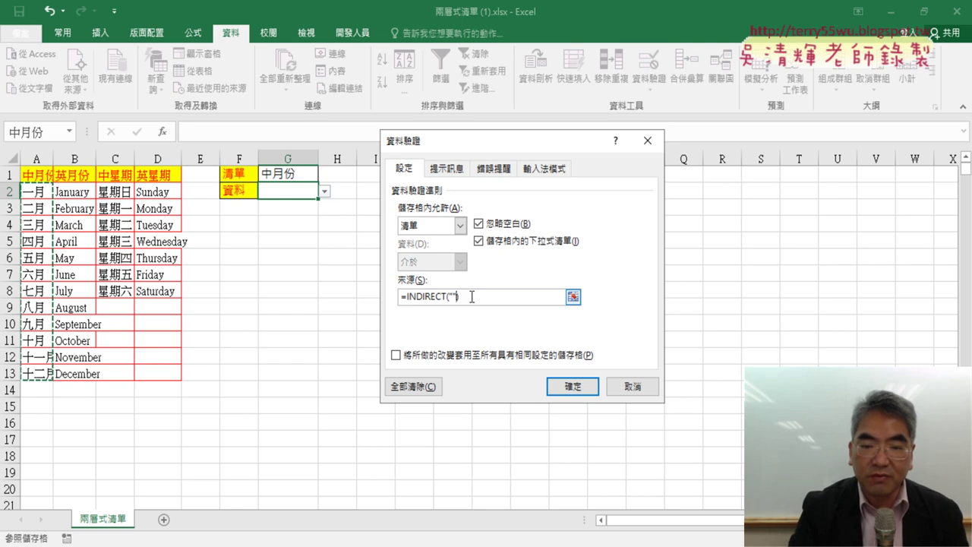
pyautogui.write('+$A$2')
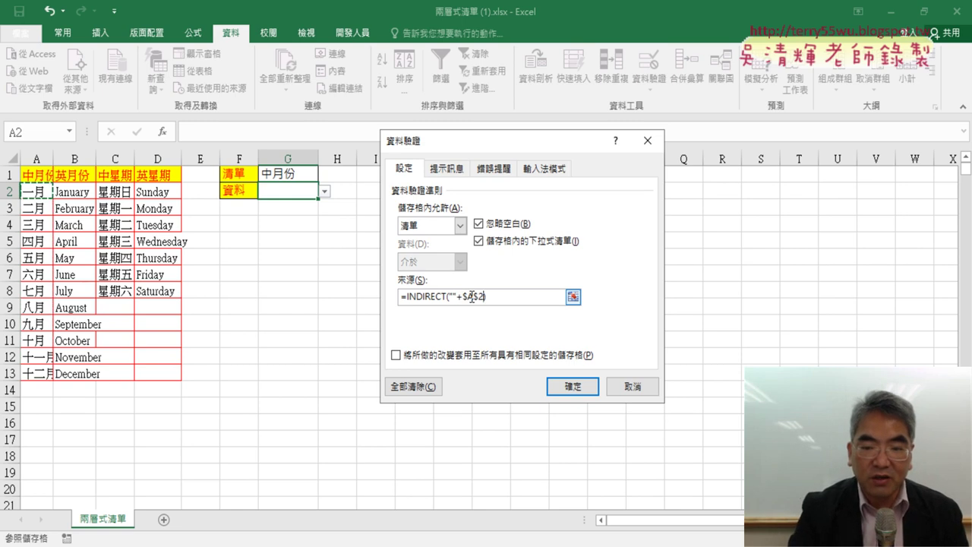
pyautogui.press('BackSpace')
pyautogui.press('BackSpace')
pyautogui.press('BackSpace')
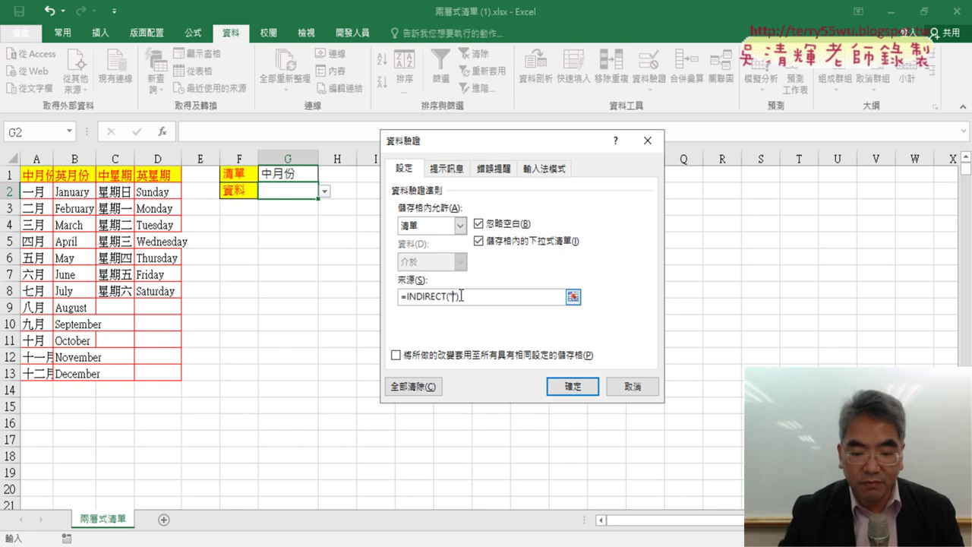
pyautogui.write('B$')
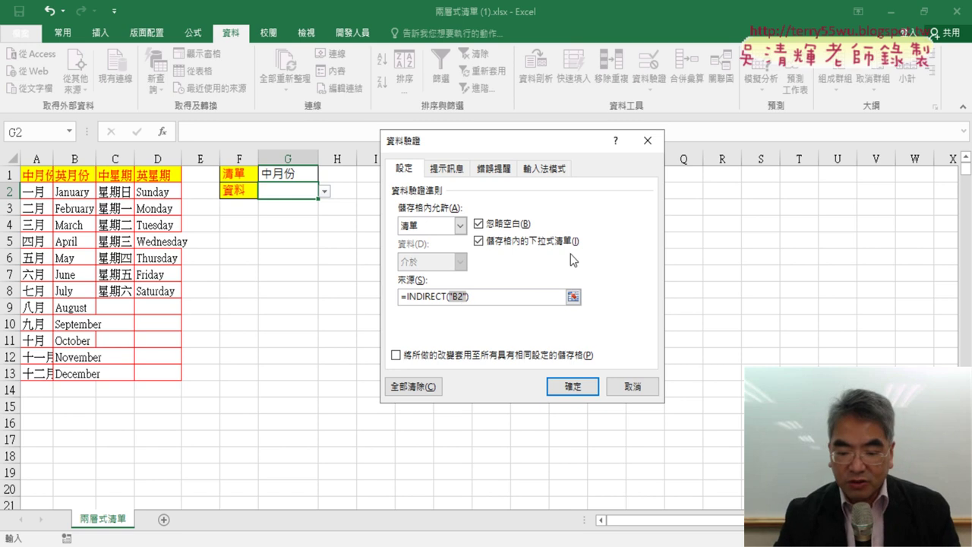
pyautogui.press('BackSpace')
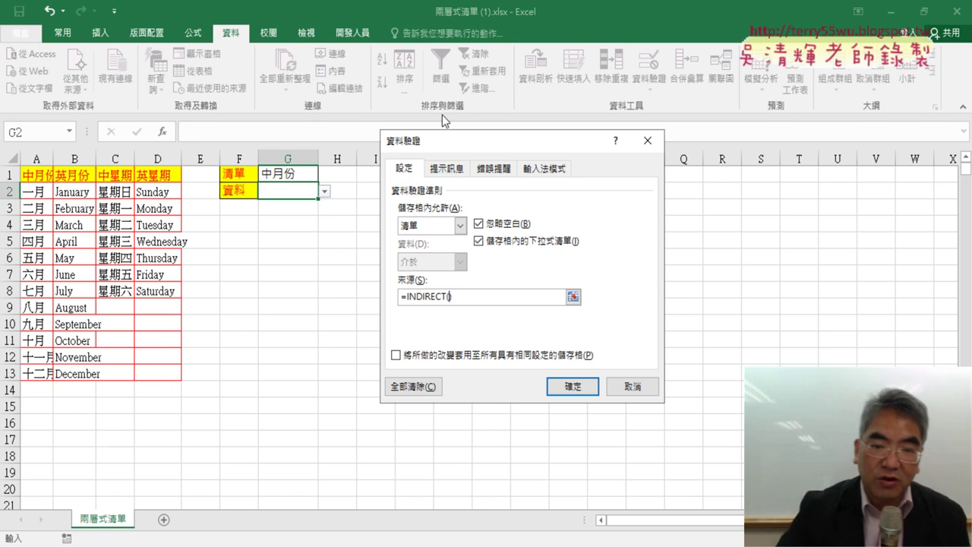
# - Insert $G$1 into INDIRECT and apply =INDIRECT($G$1) as G2's list source, briefly marking it with ink
pyautogui.click(287, 173)
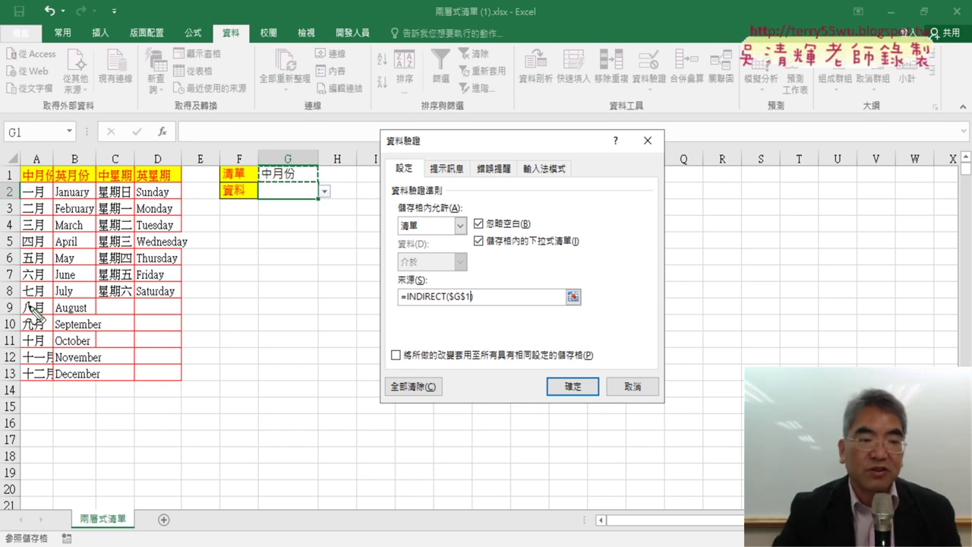
pyautogui.moveTo(19, 190)
pyautogui.mouseDown()
pyautogui.moveTo(16, 399)
pyautogui.moveTo(19, 202)
pyautogui.moveTo(68, 176)
pyautogui.moveTo(52, 320)
pyautogui.moveTo(57, 403)
pyautogui.moveTo(53, 388)
pyautogui.moveTo(91, 410)
pyautogui.moveTo(384, 372)
pyautogui.moveTo(417, 310)
pyautogui.moveTo(434, 337)
pyautogui.mouseUp()
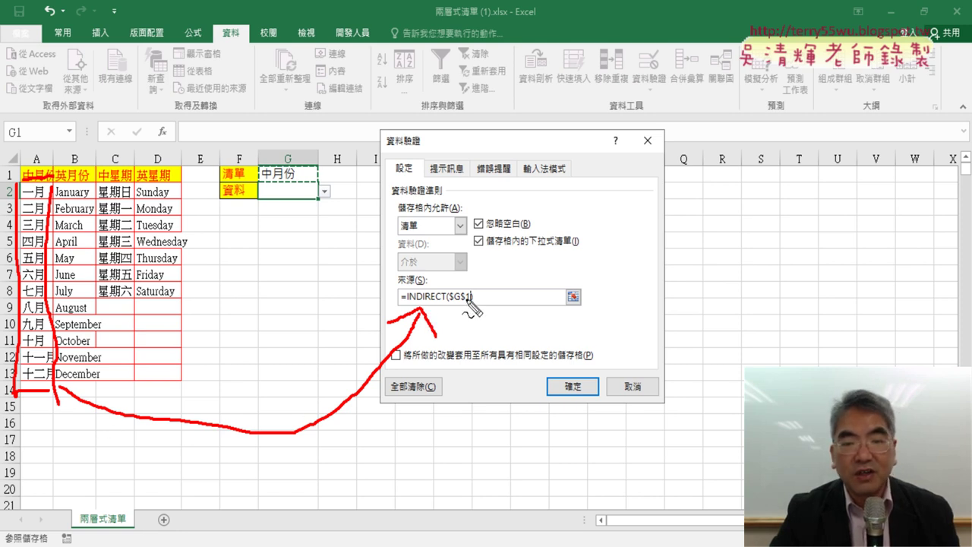
pyautogui.moveTo(459, 288)
pyautogui.mouseDown()
pyautogui.moveTo(440, 258)
pyautogui.moveTo(317, 191)
pyautogui.mouseUp()
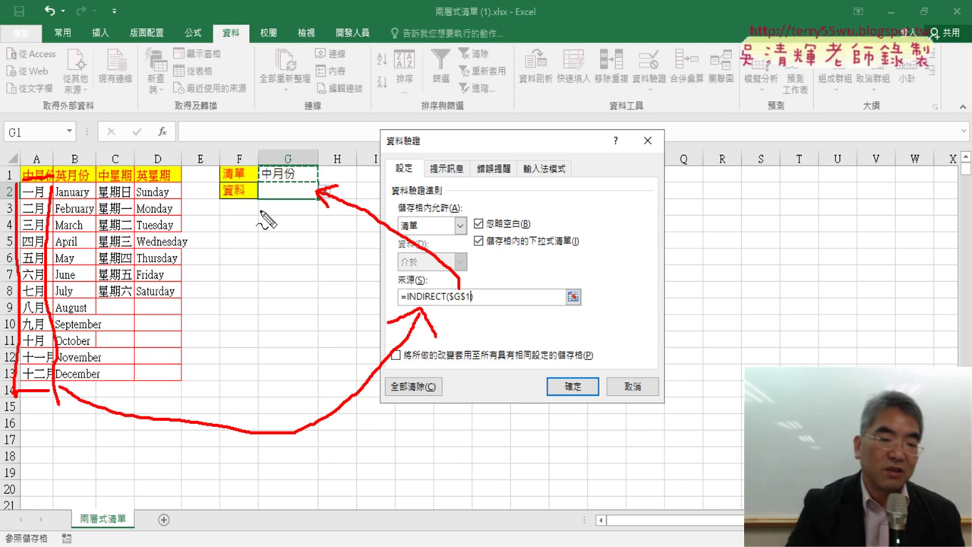
pyautogui.press('Escape')
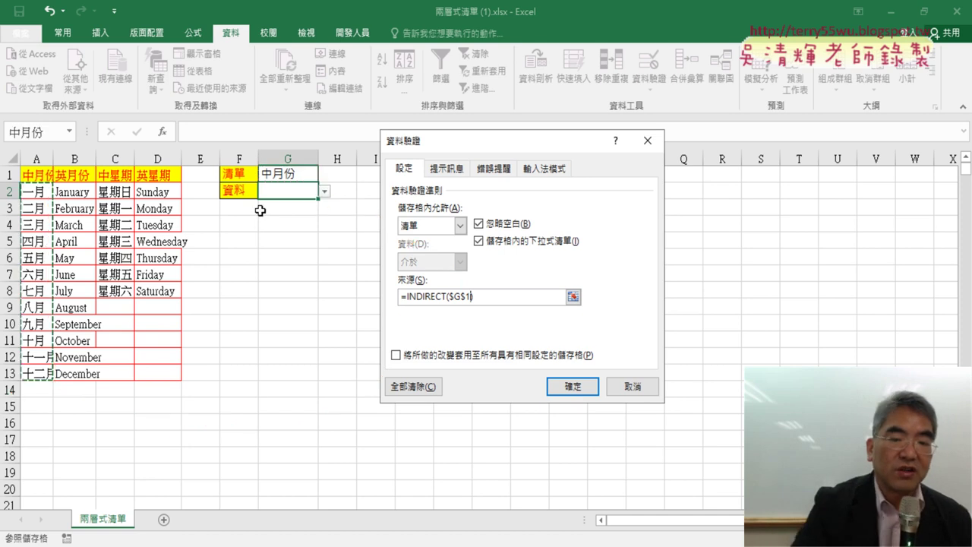
pyautogui.click(574, 385)
pyautogui.click(288, 173)
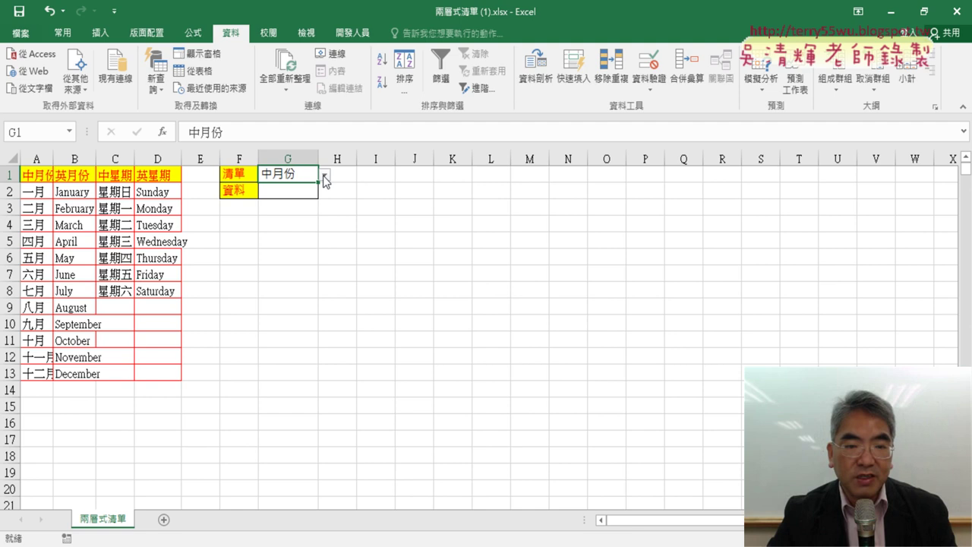
# - Switch G1 to 英月份 and confirm in Name Manager that 英月份 refers to B2:B13
pyautogui.click(325, 176)
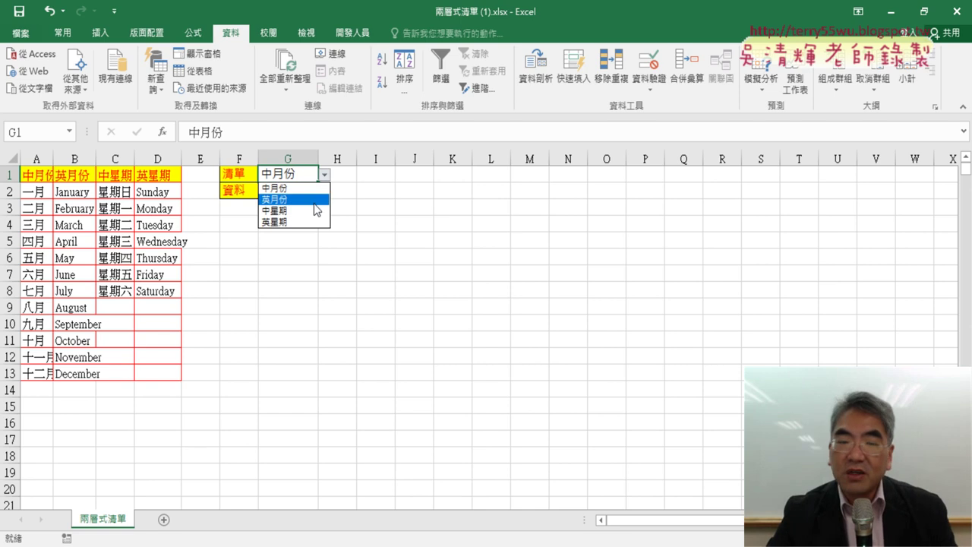
pyautogui.click(314, 203)
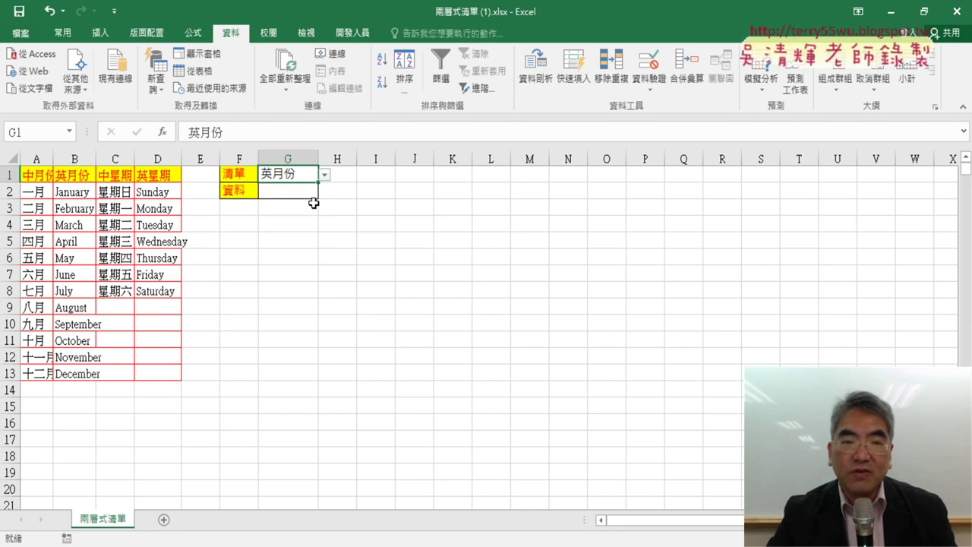
pyautogui.click(193, 32)
pyautogui.click(390, 76)
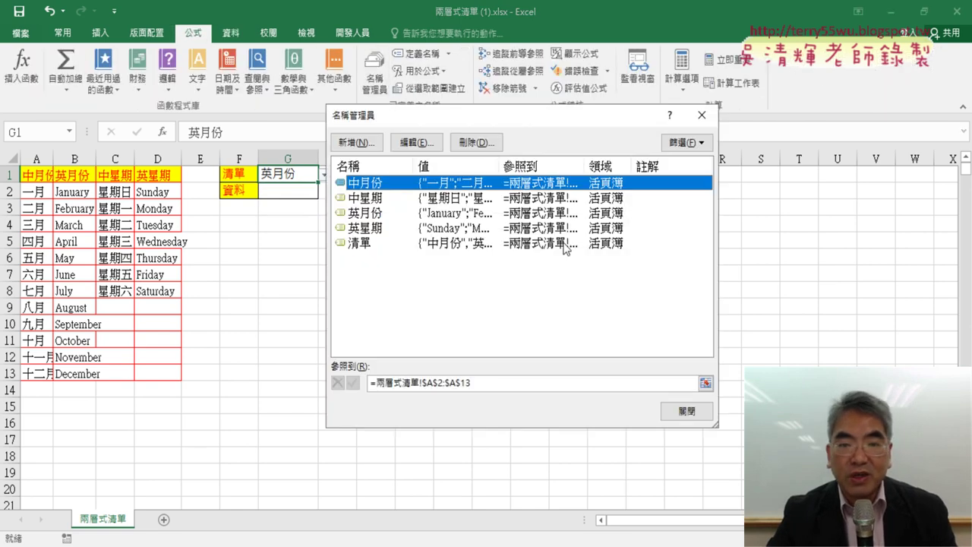
pyautogui.moveTo(456, 119); pyautogui.dragTo(564, 118)
pyautogui.click(570, 212)
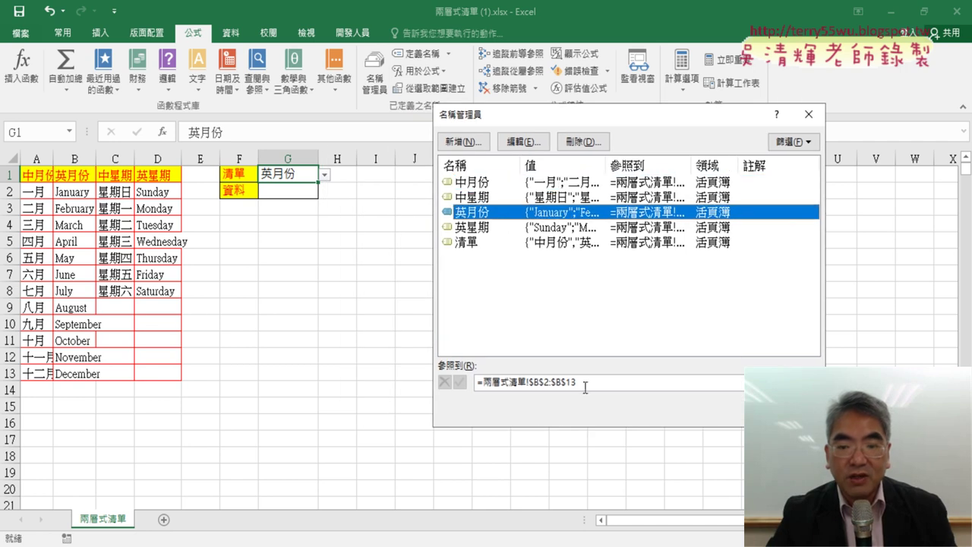
pyautogui.click(579, 382)
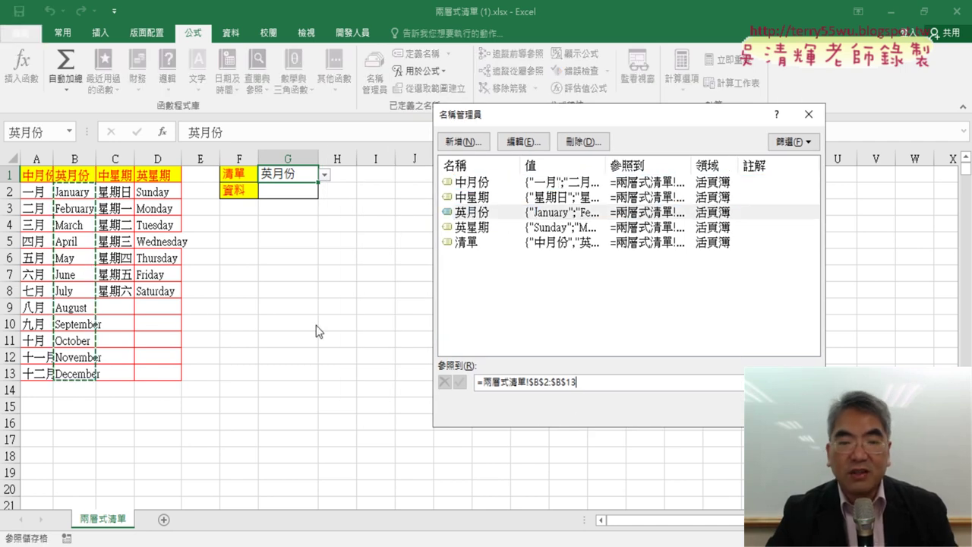
pyautogui.press('Escape')
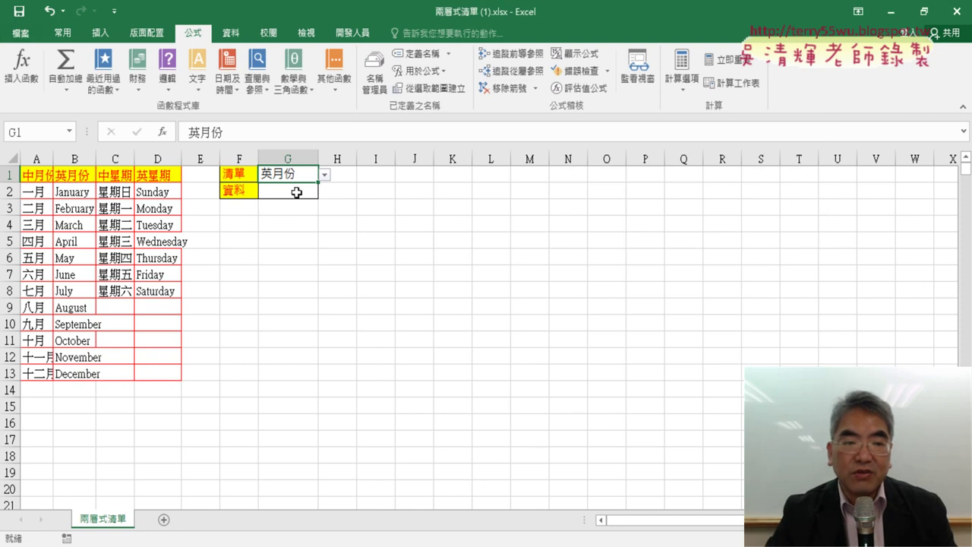
pyautogui.click(294, 192)
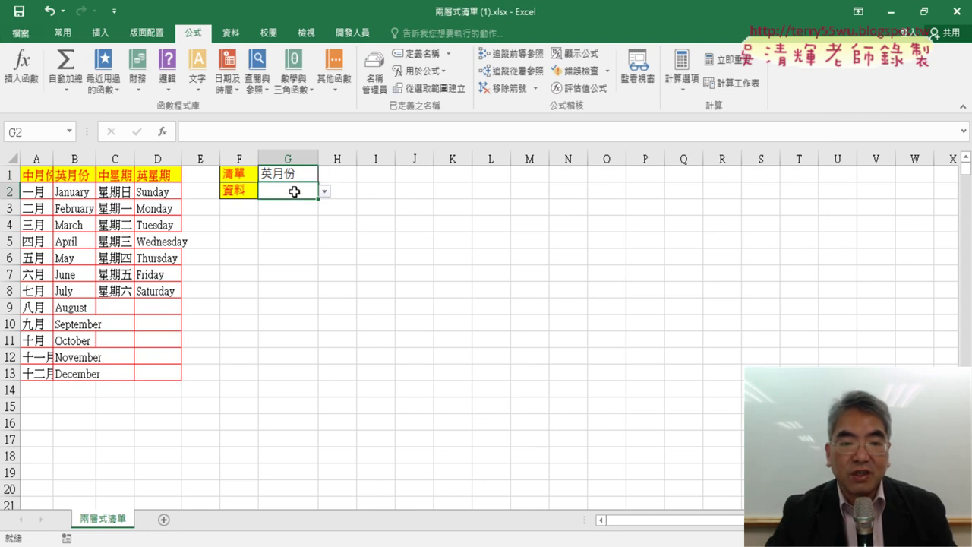
pyautogui.click(325, 195)
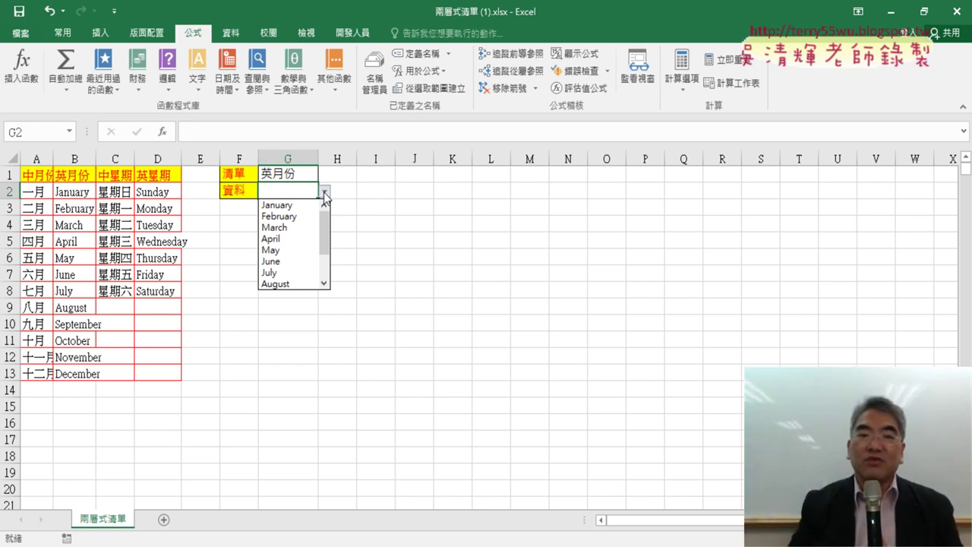
pyautogui.click(374, 72)
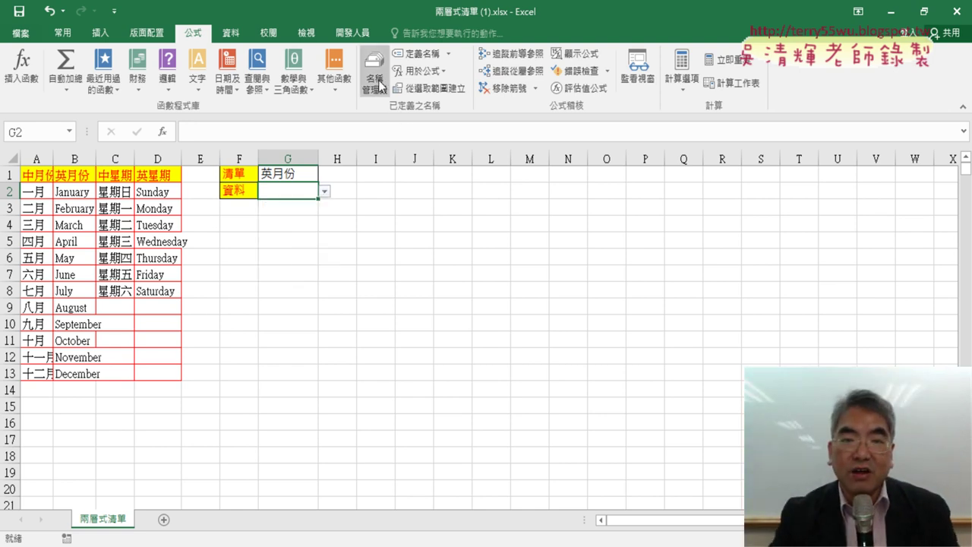
pyautogui.click(375, 72)
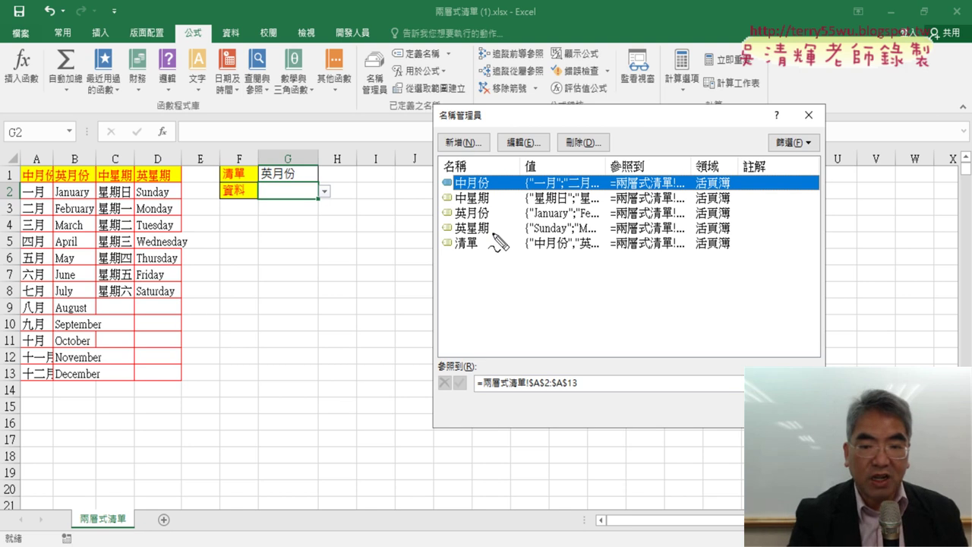
pyautogui.moveTo(492, 237)
pyautogui.mouseDown()
pyautogui.moveTo(445, 237)
pyautogui.moveTo(444, 172)
pyautogui.moveTo(504, 230)
pyautogui.mouseUp()
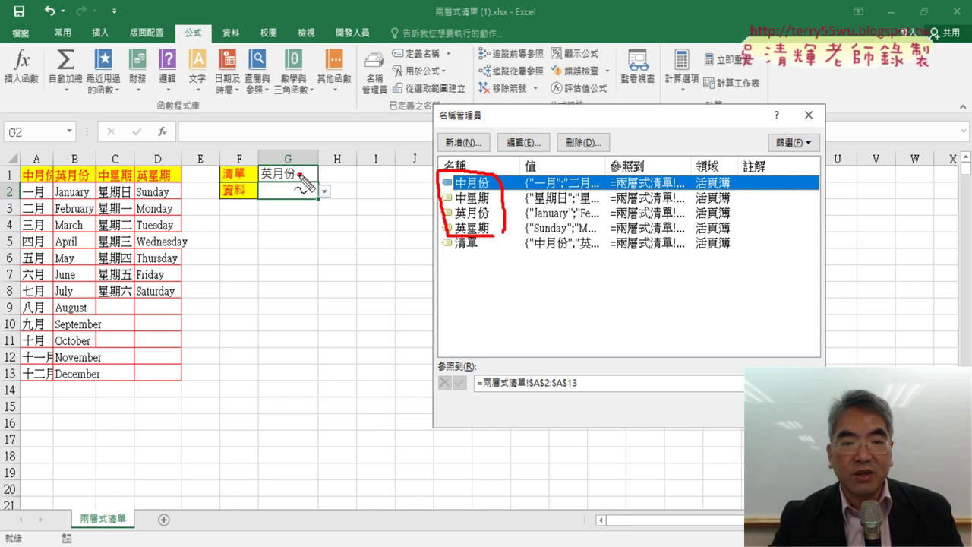
pyautogui.moveTo(303, 174)
pyautogui.mouseDown()
pyautogui.moveTo(294, 162)
pyautogui.moveTo(432, 204)
pyautogui.moveTo(417, 222)
pyautogui.mouseUp()
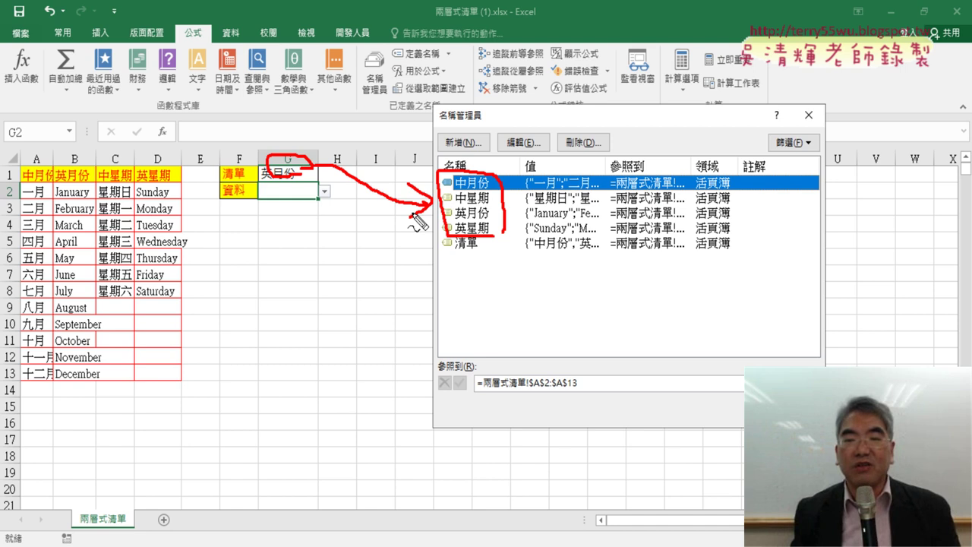
pyautogui.press('Escape')
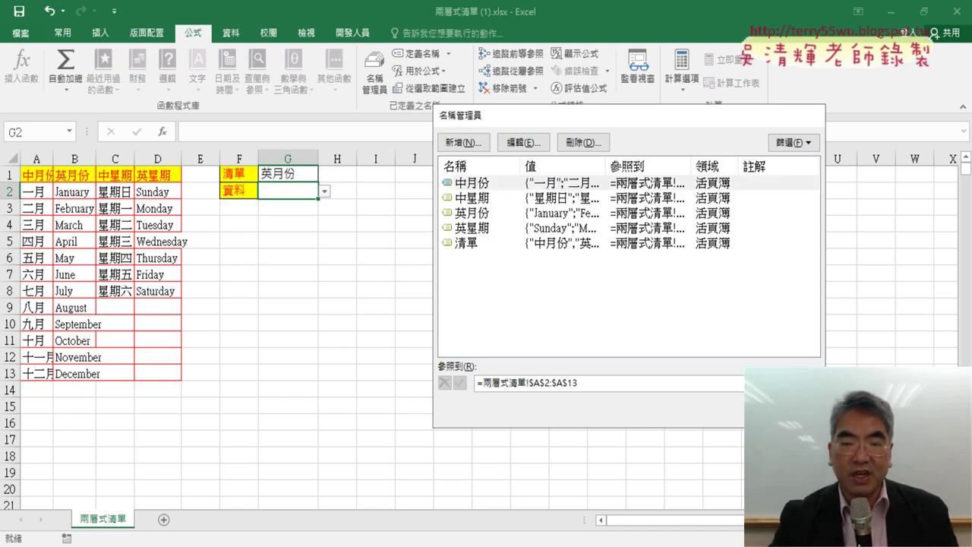
pyautogui.click(807, 114)
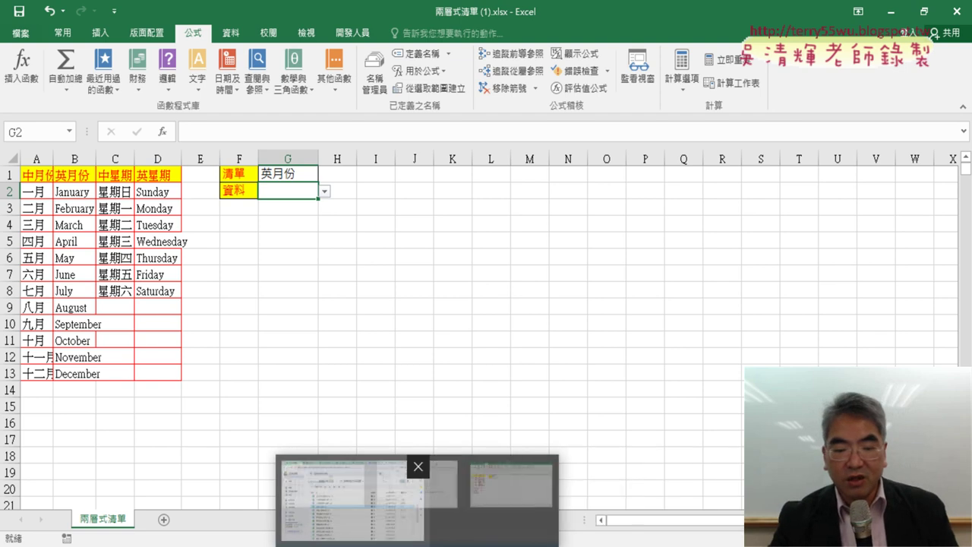
# - In Google Drive, open the 05_檢視與參照函數 folder and right-click the 兩層式清單 spreadsheet
pyautogui.click(338, 501)
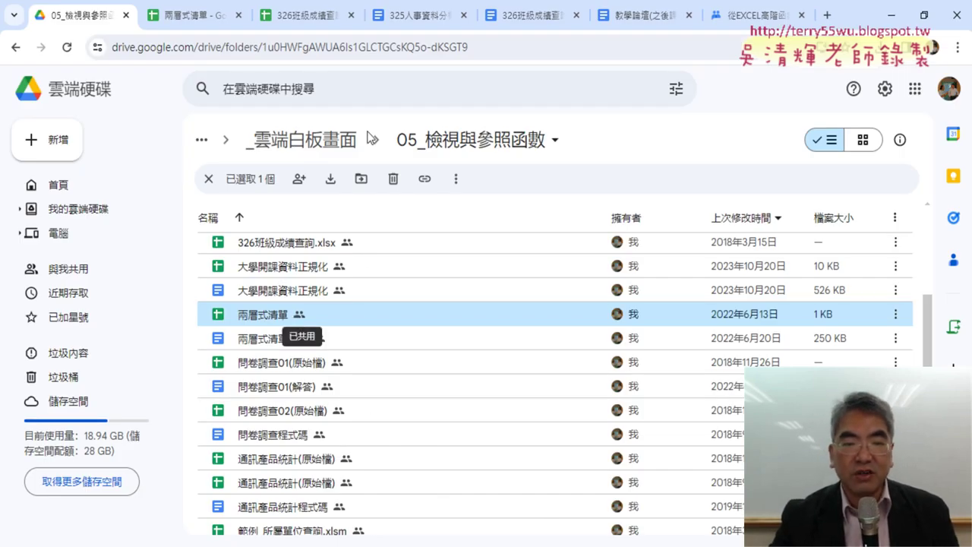
pyautogui.click(322, 140)
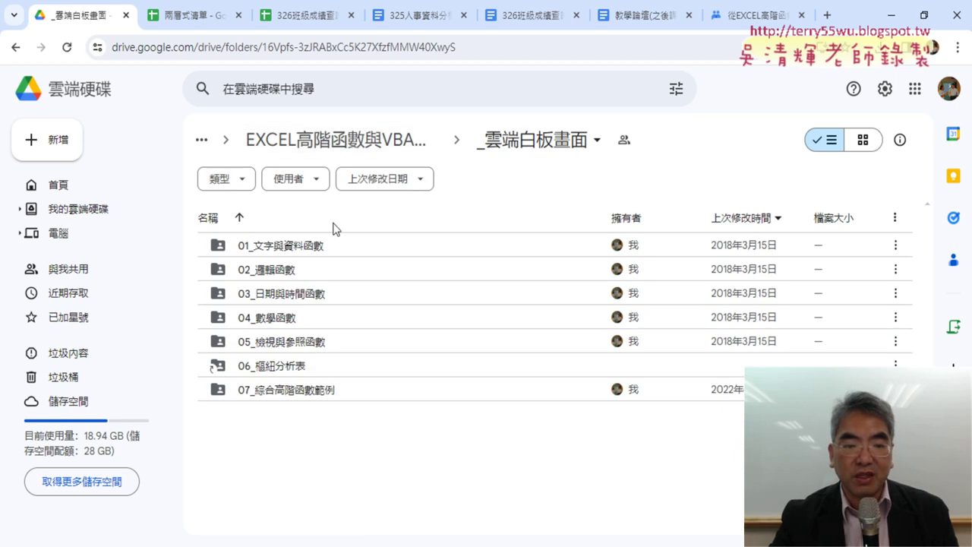
pyautogui.doubleClick(320, 351)
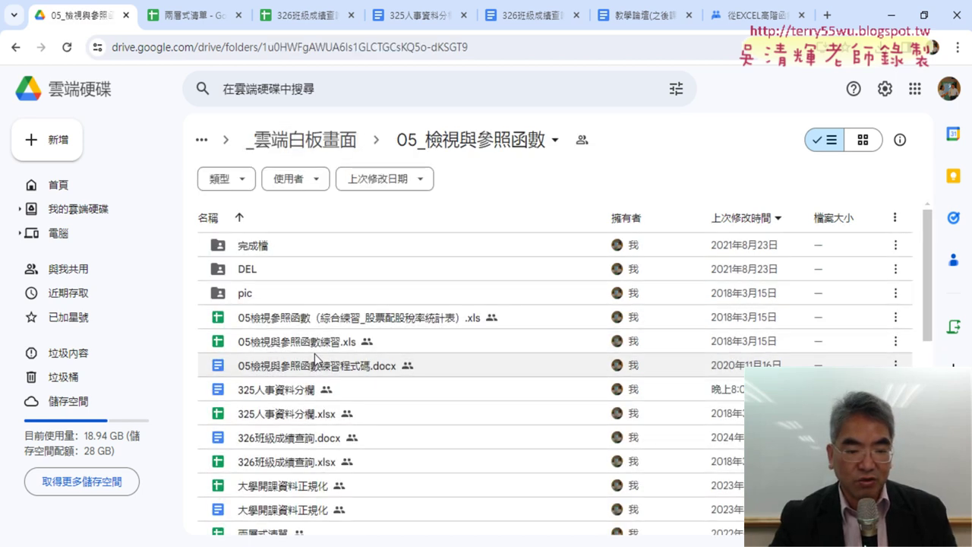
pyautogui.scroll(-3, 314, 354)
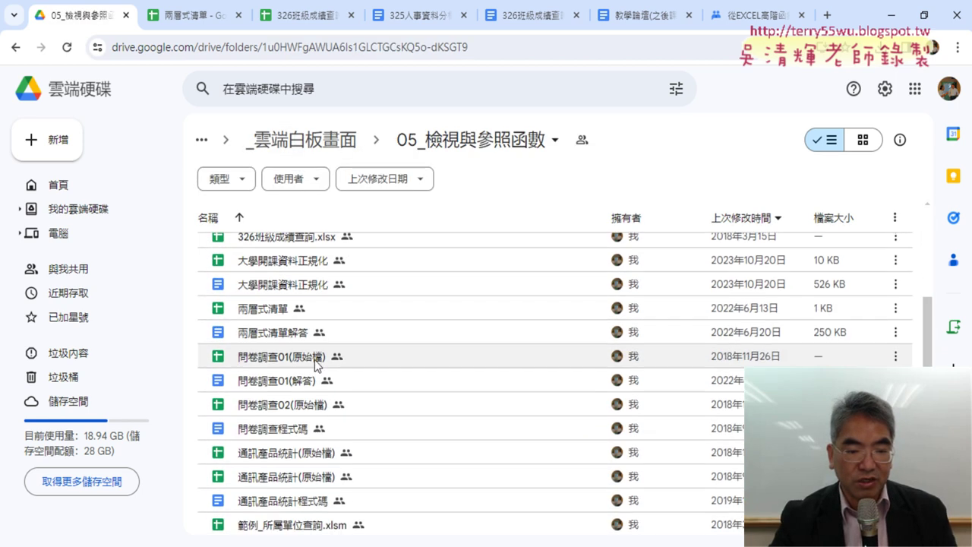
pyautogui.click(291, 311)
pyautogui.rightClick(288, 312)
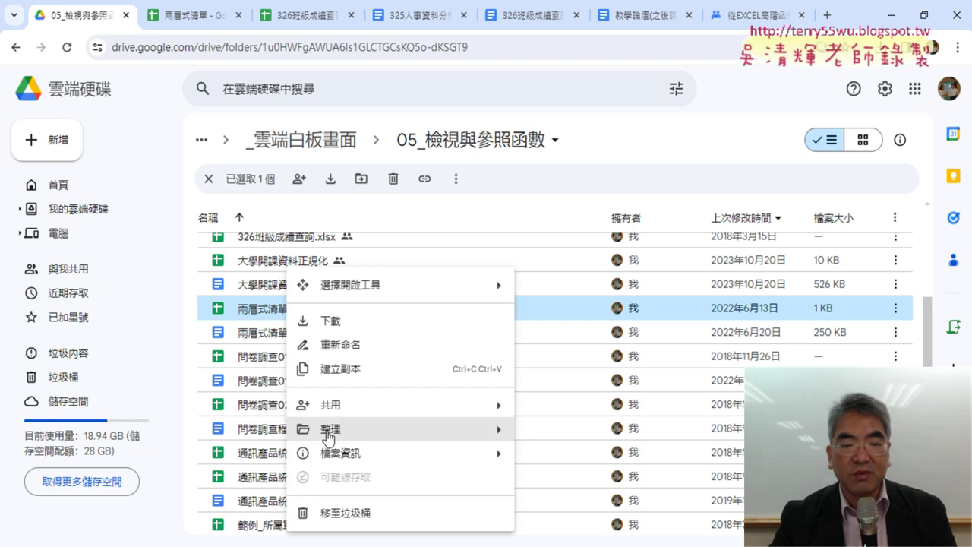